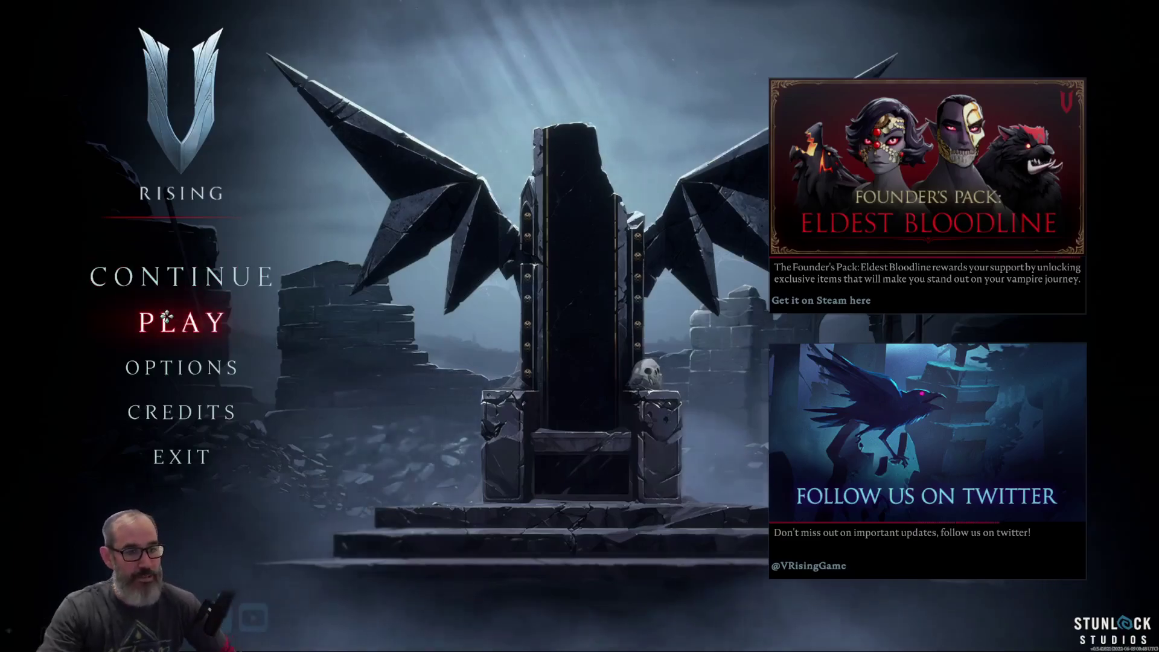
- Look over the game's dedicated server hosting options, then return to the V Rising main menu
{"action": "left_click", "coordinate": [167, 316]}
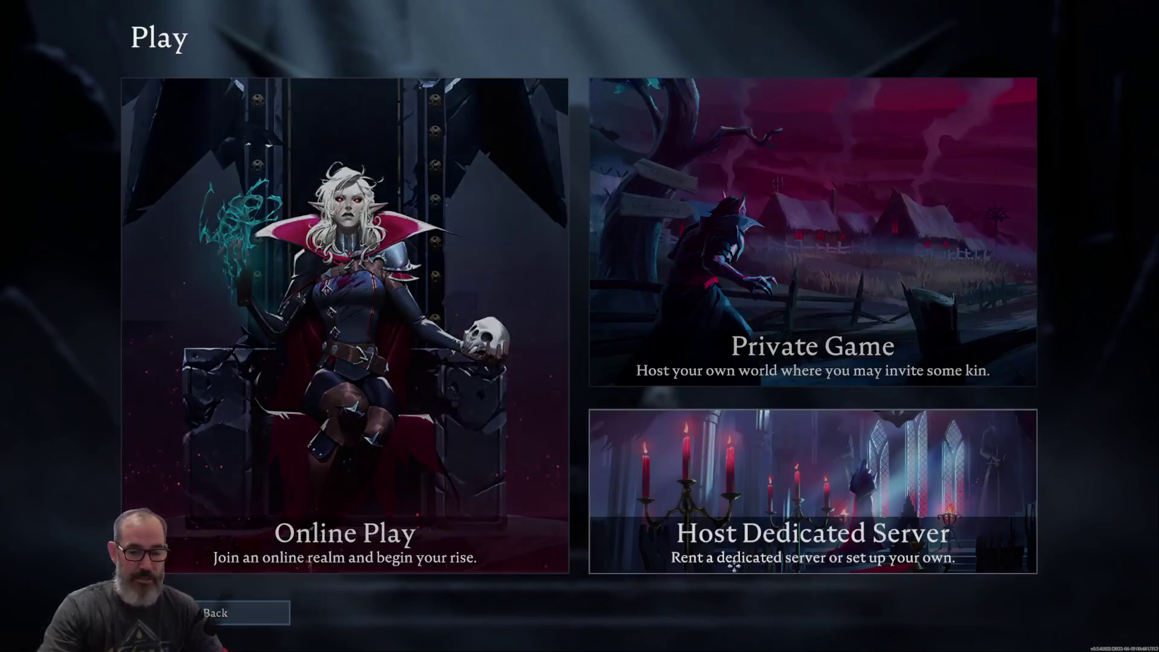
{"action": "left_click", "coordinate": [799, 516]}
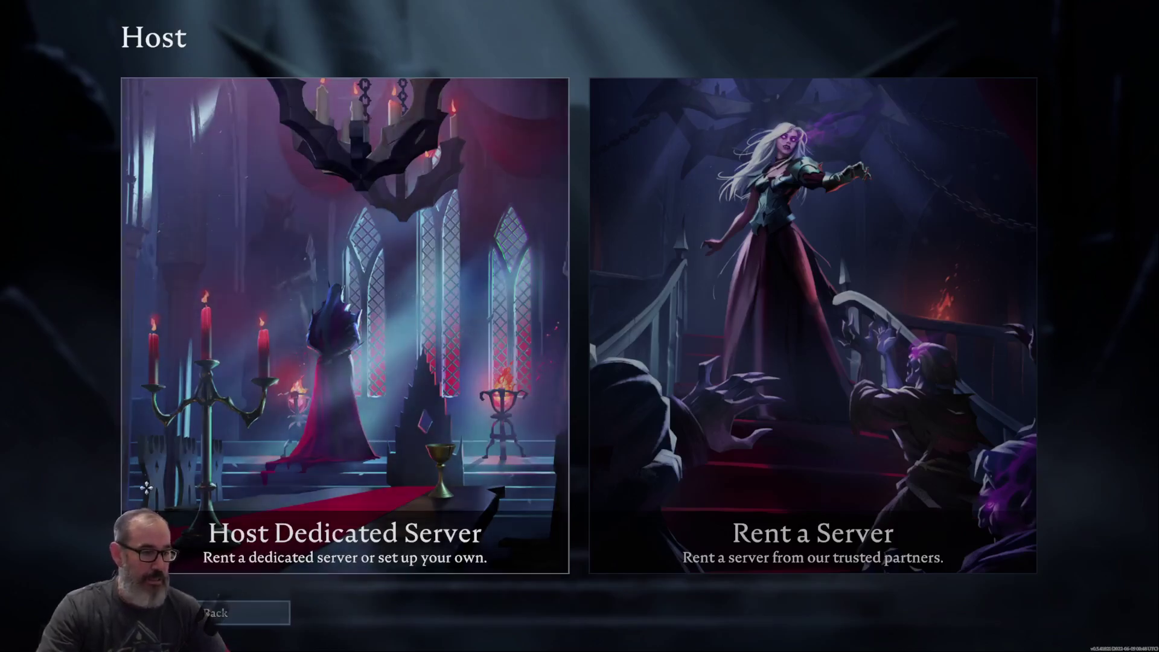
{"action": "left_click", "coordinate": [223, 610]}
{"action": "left_click", "coordinate": [223, 609]}
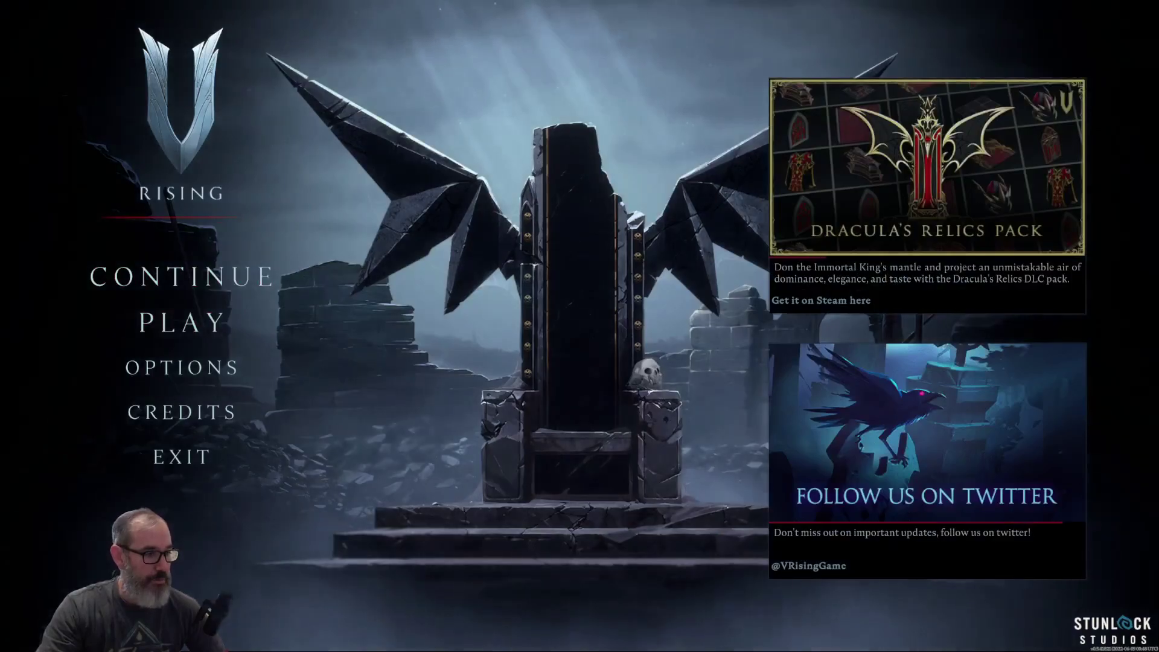
- Leave the game for the Steam library's V Rising page, then bring up the recording software
{"action": "key", "text": "alt+Tab"}
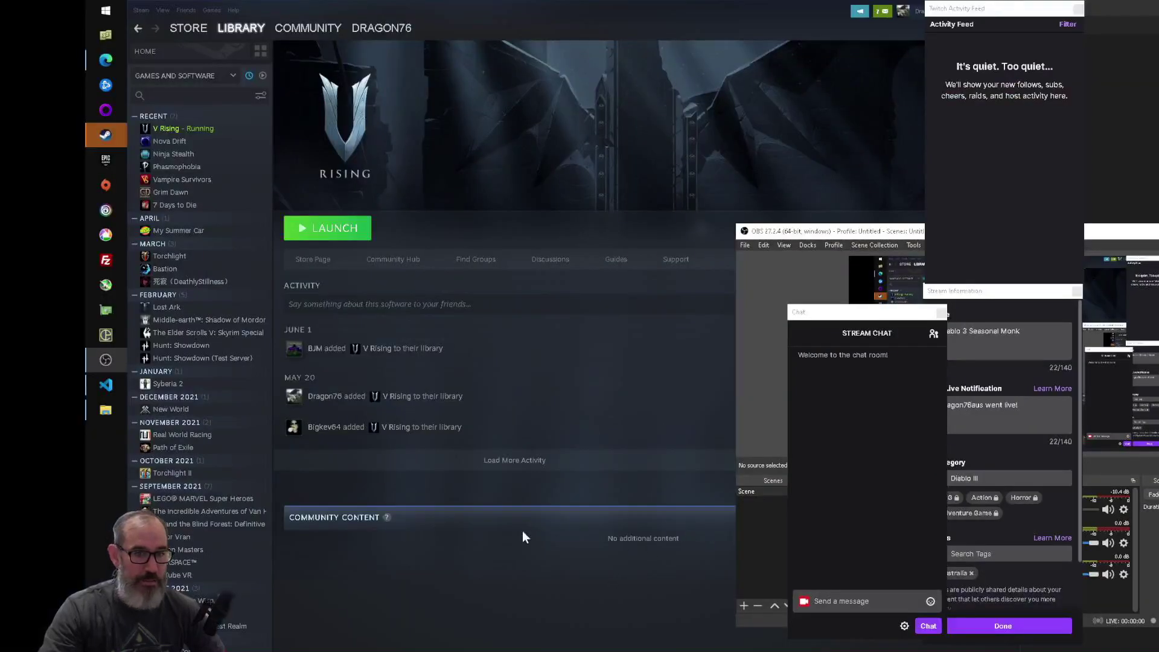
{"action": "left_click", "coordinate": [426, 588]}
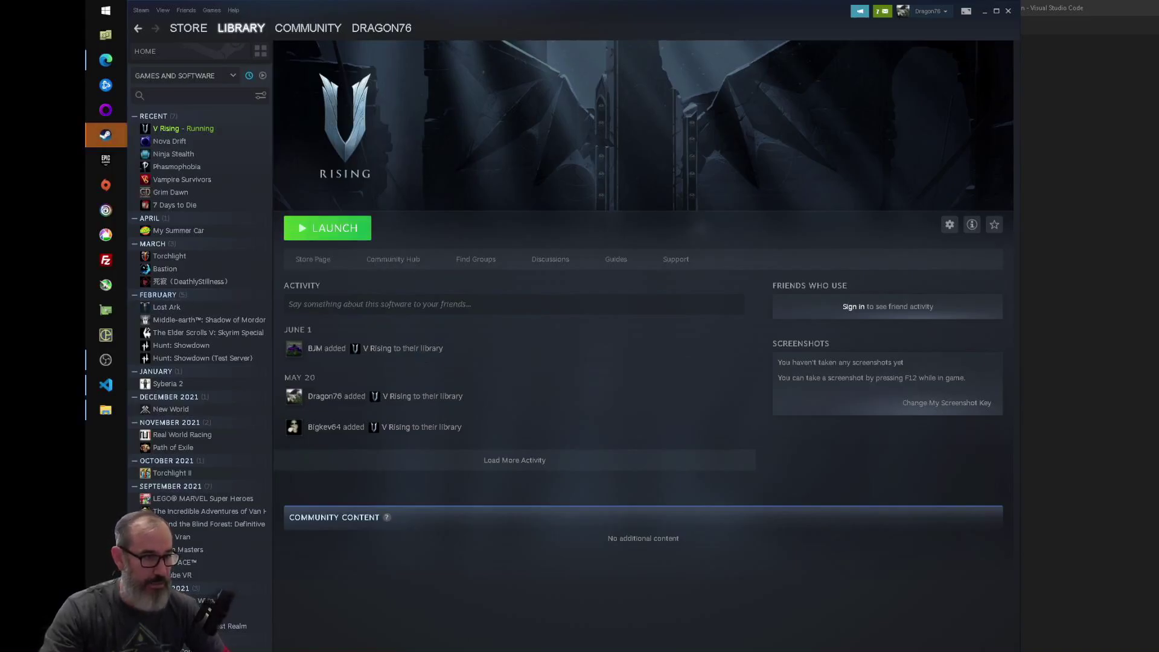
{"action": "left_click", "coordinate": [109, 360]}
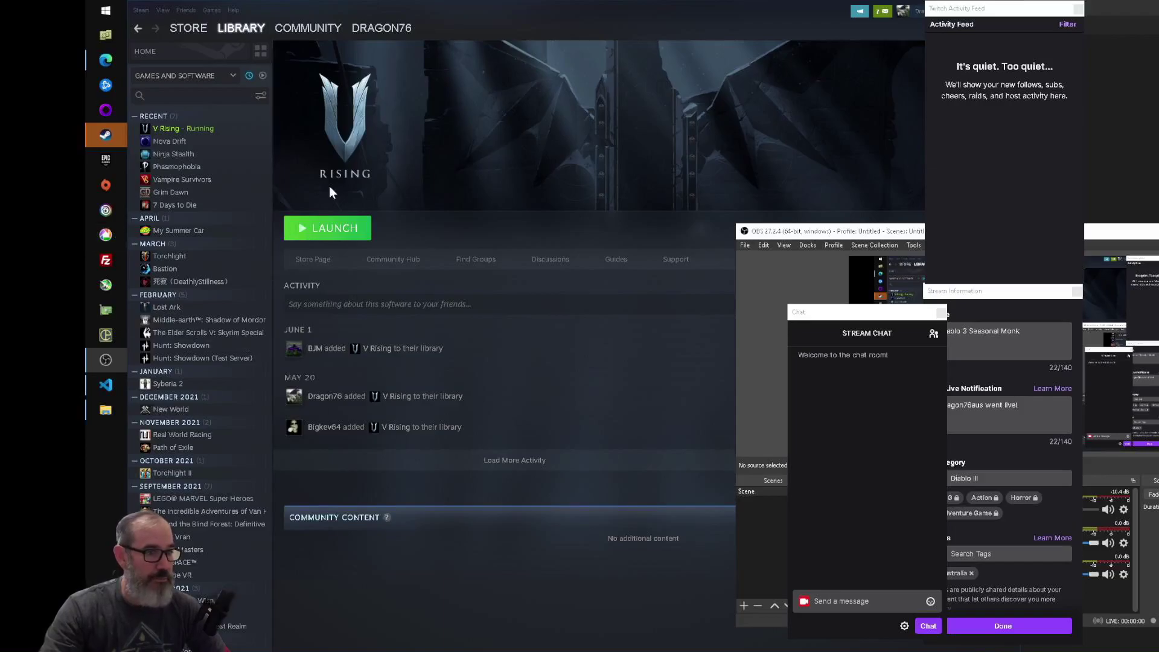
- Filter the library by 'v ris' and browse V Rising Dedicated Server's local files to start_server.bat
{"action": "left_click", "coordinate": [173, 96]}
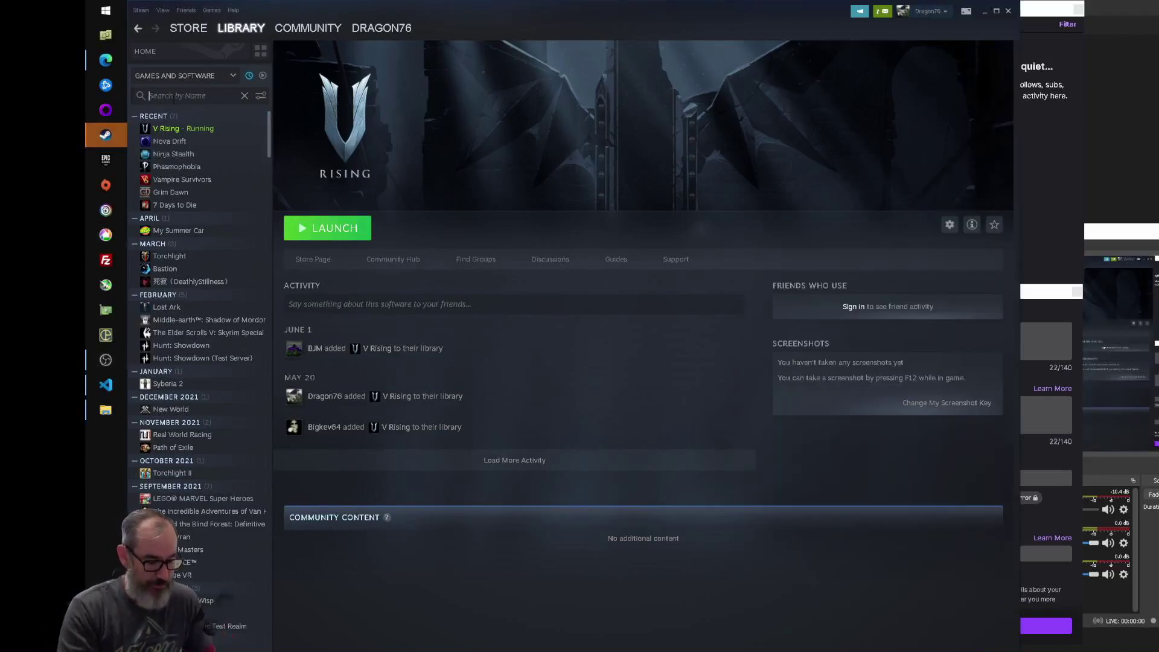
{"action": "type", "text": "v ris"}
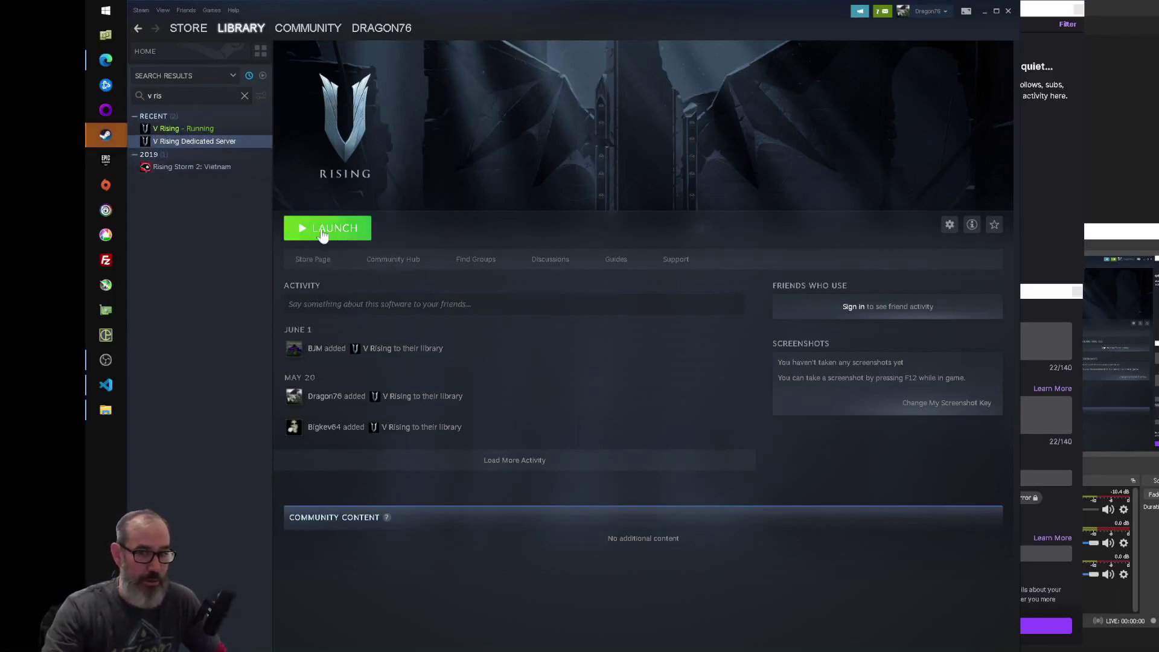
{"action": "right_click", "coordinate": [183, 142]}
{"action": "mouse_move", "coordinate": [207, 191]}
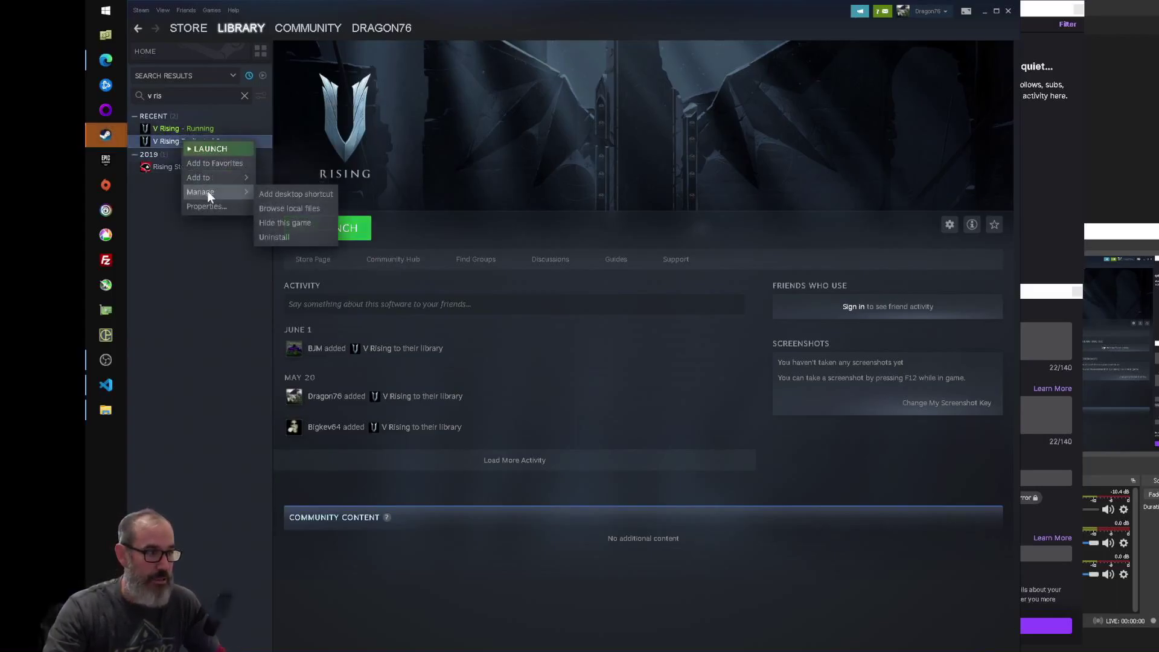
{"action": "left_click", "coordinate": [287, 207]}
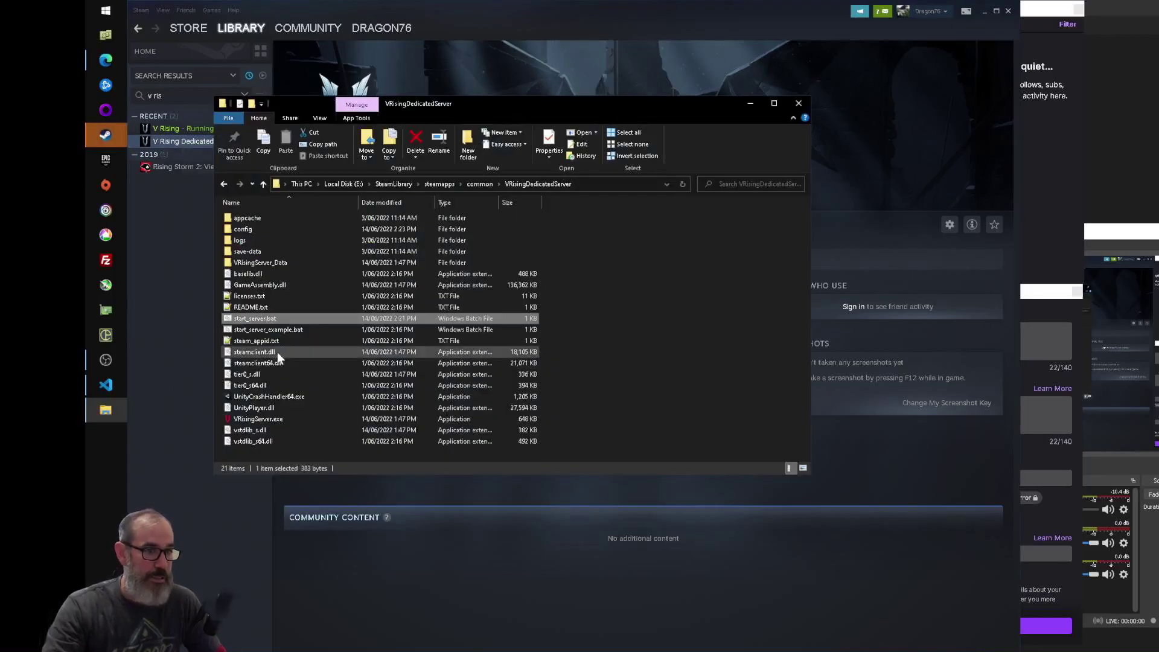
{"action": "right_click", "coordinate": [265, 320]}
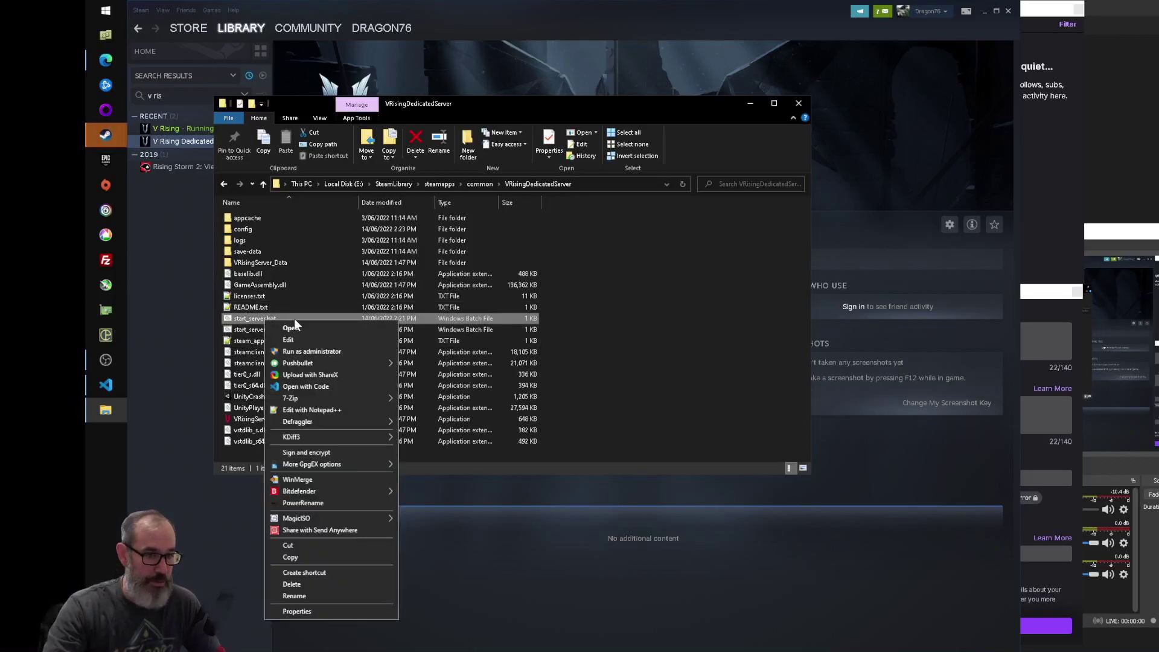
- Open start_server.bat in VS Code, dismiss the Steam update notice, and inspect the server name
{"action": "left_click", "coordinate": [303, 385]}
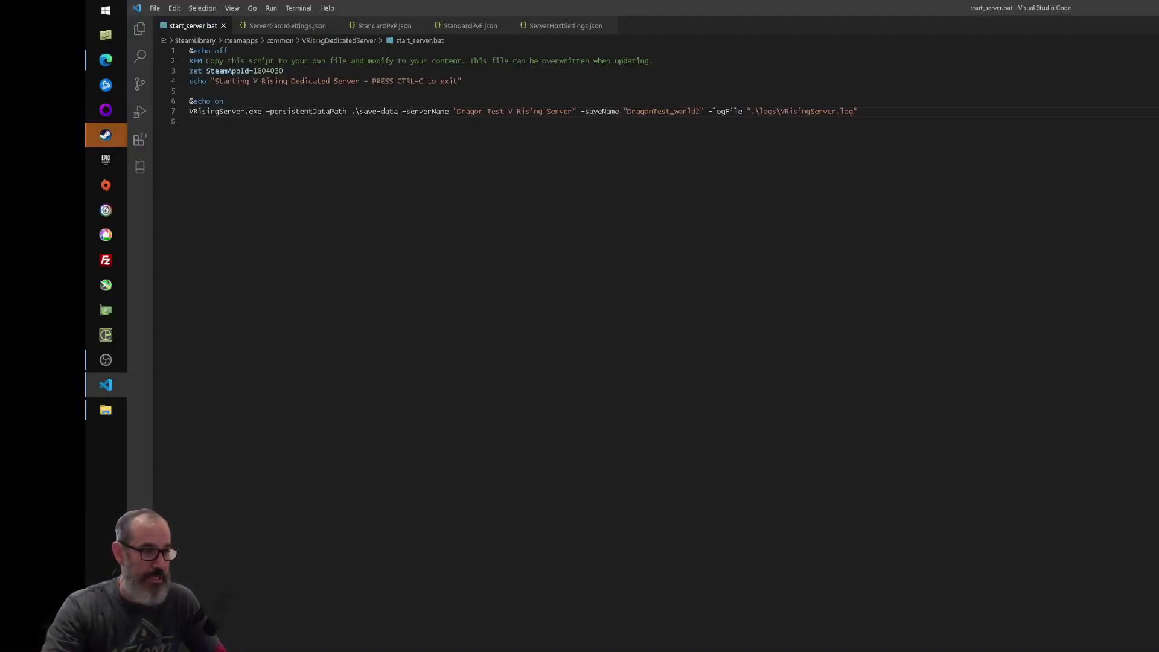
{"action": "double_click", "coordinate": [427, 111]}
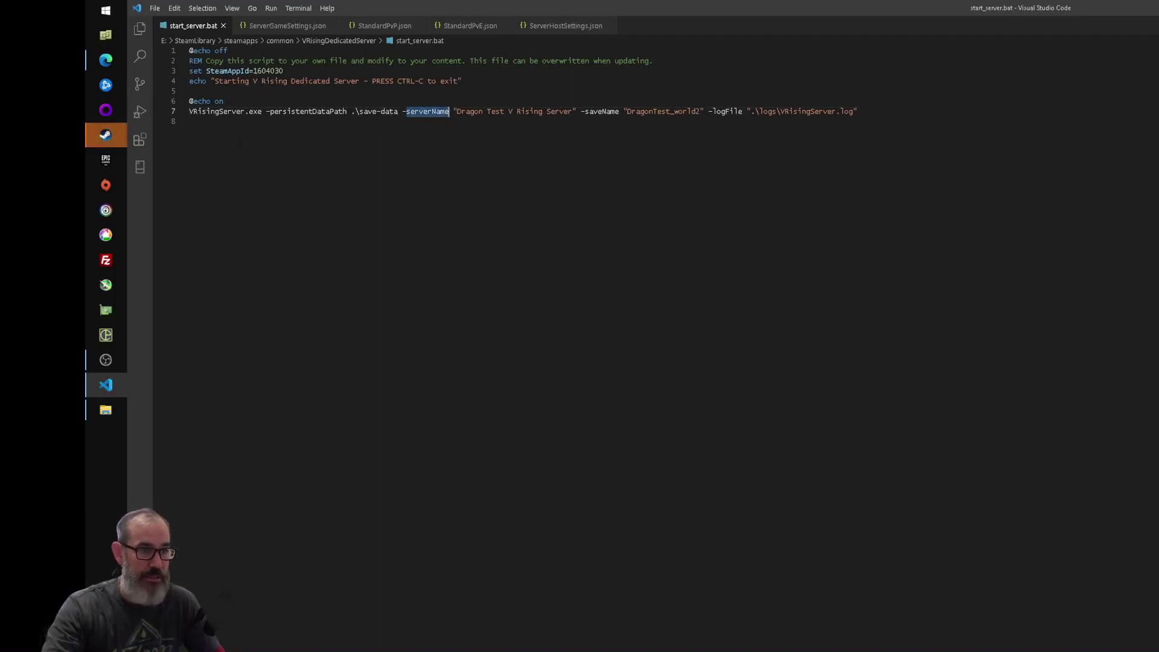
{"action": "mouse_move", "coordinate": [111, 132]}
{"action": "left_click", "coordinate": [136, 157]}
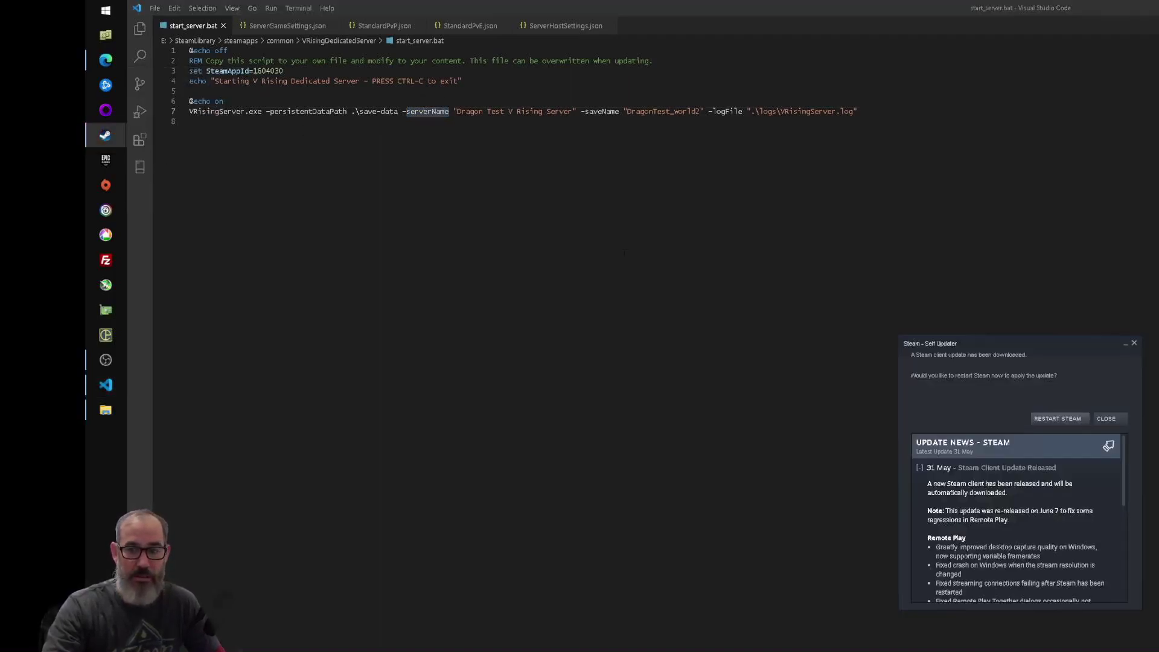
{"action": "left_click", "coordinate": [1135, 344]}
{"action": "left_click", "coordinate": [478, 190]}
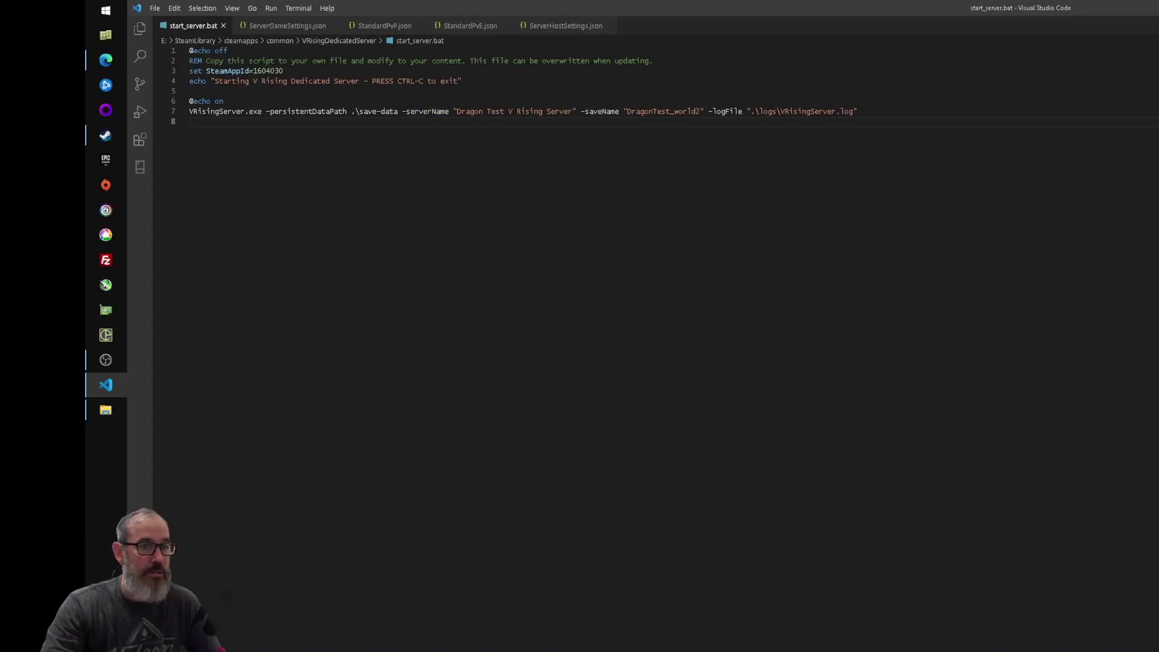
{"action": "left_click_drag", "start_coordinate": [457, 111], "coordinate": [513, 112]}
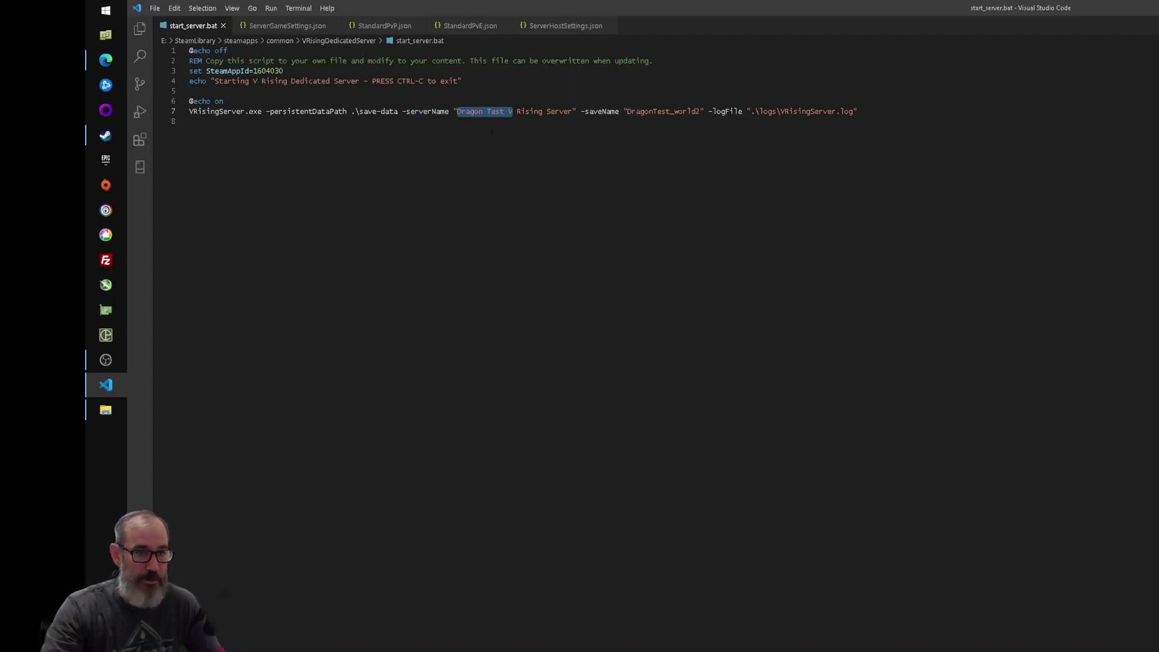
{"action": "key", "text": "Left"}
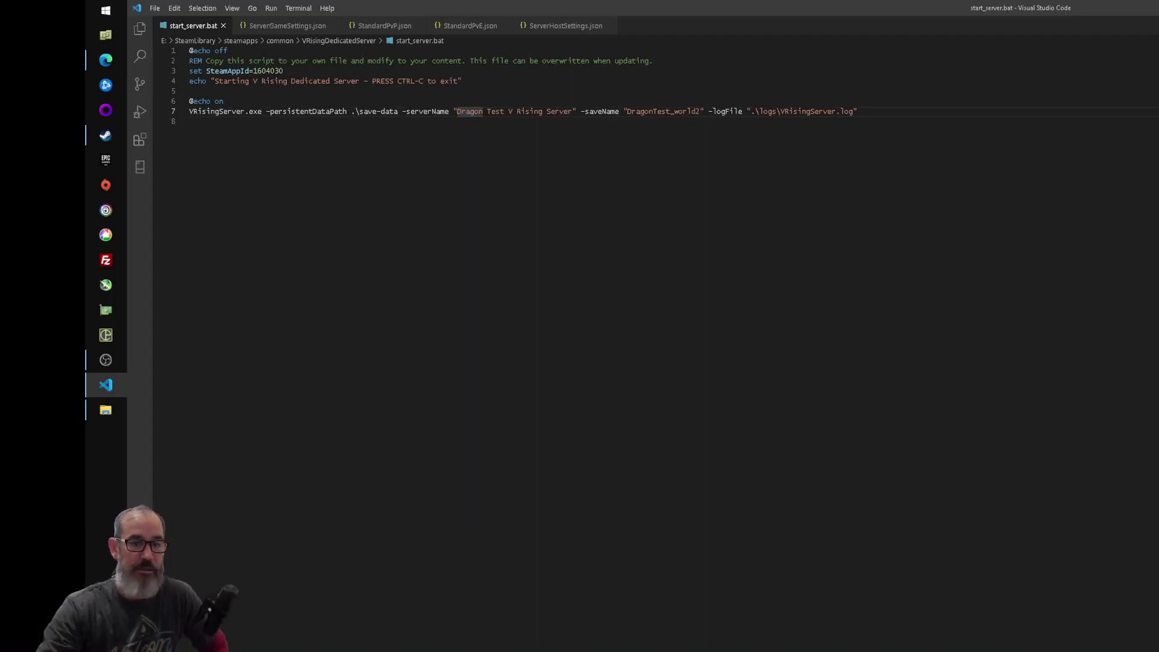
- Change the -saveName value from DragonTest_world2 to DragonTest_world1
{"action": "left_click", "coordinate": [697, 111]}
{"action": "key", "text": "Delete"}
{"action": "type", "text": "1"}
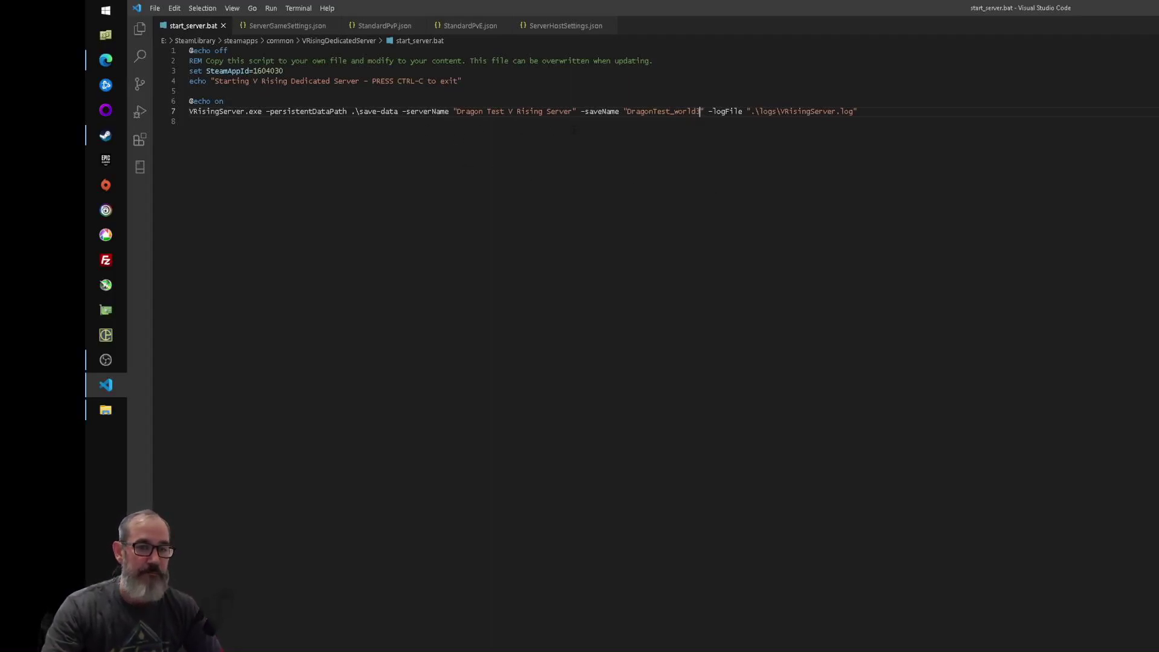
{"action": "double_click", "coordinate": [641, 112]}
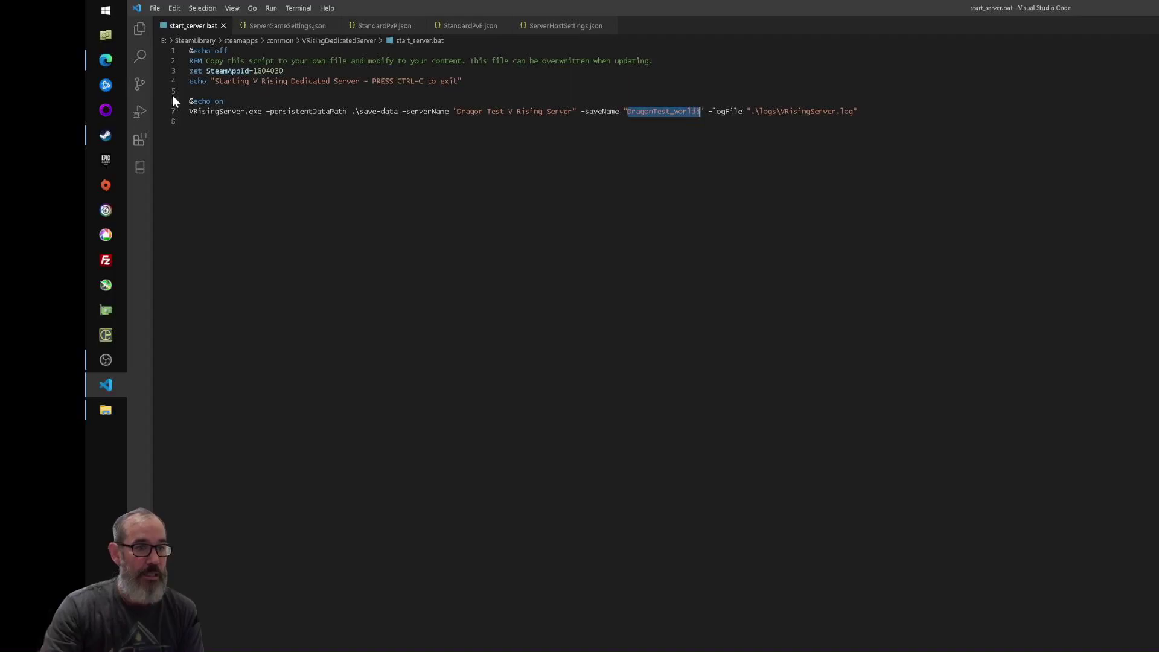
- Go to VRisingServer_Data\StreamingAssets\Settings and select ServerGameSettings.json and ServerHostSettings.json
{"action": "left_click", "coordinate": [106, 410]}
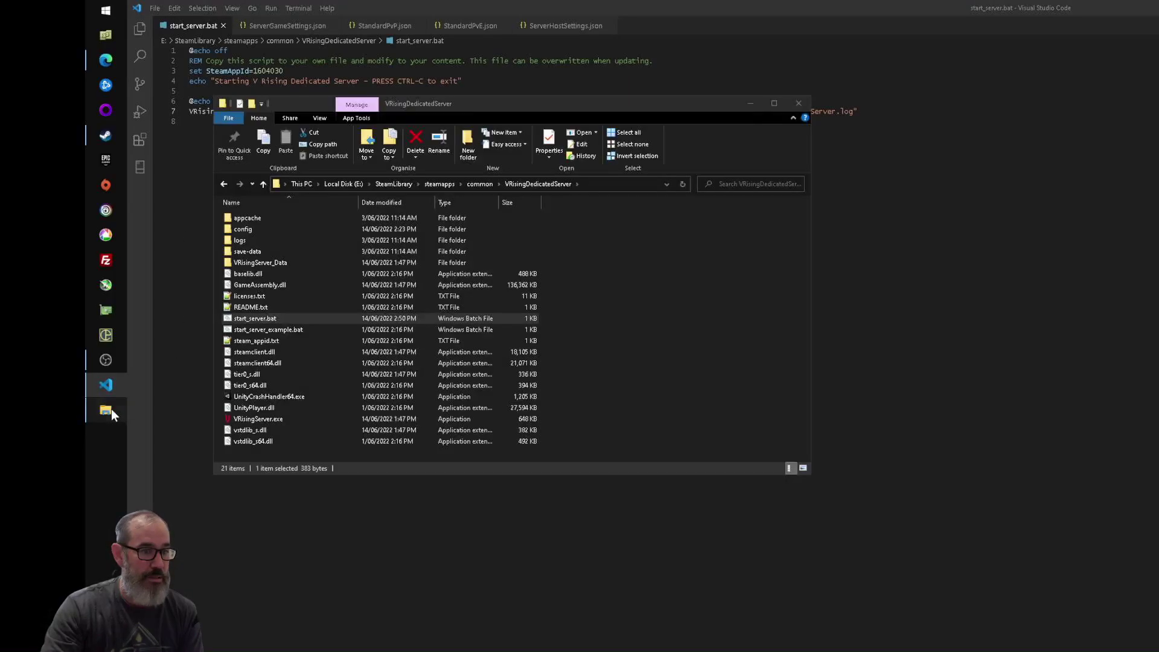
{"action": "left_click", "coordinate": [246, 263]}
{"action": "double_click", "coordinate": [247, 264]}
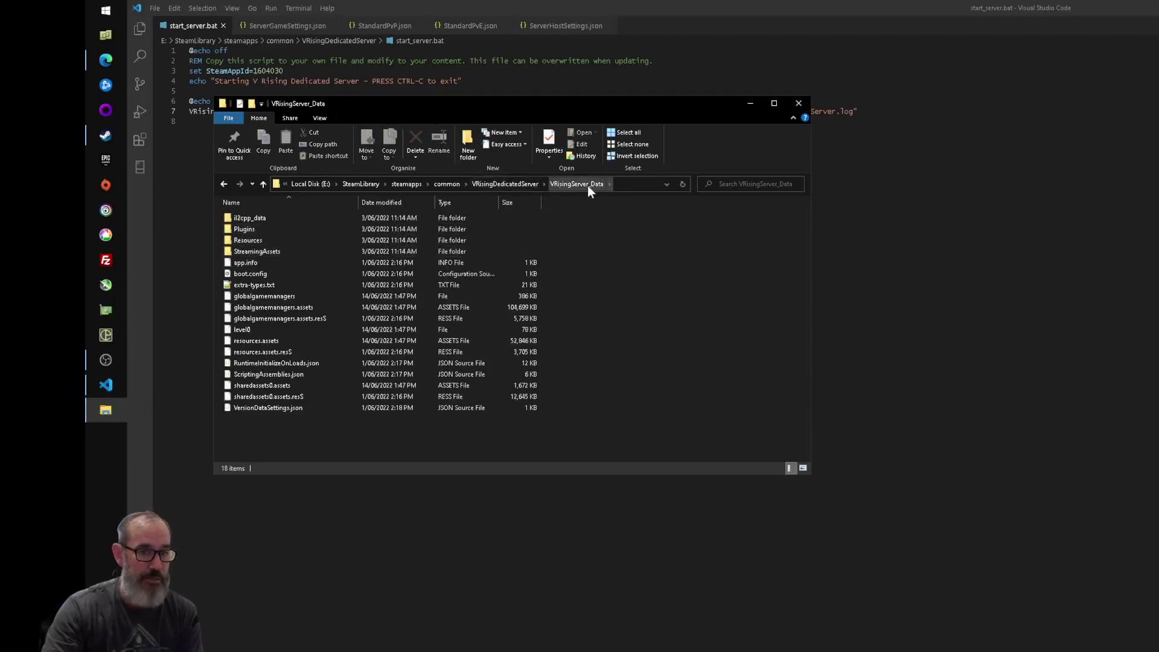
{"action": "double_click", "coordinate": [242, 250]}
{"action": "double_click", "coordinate": [243, 241]}
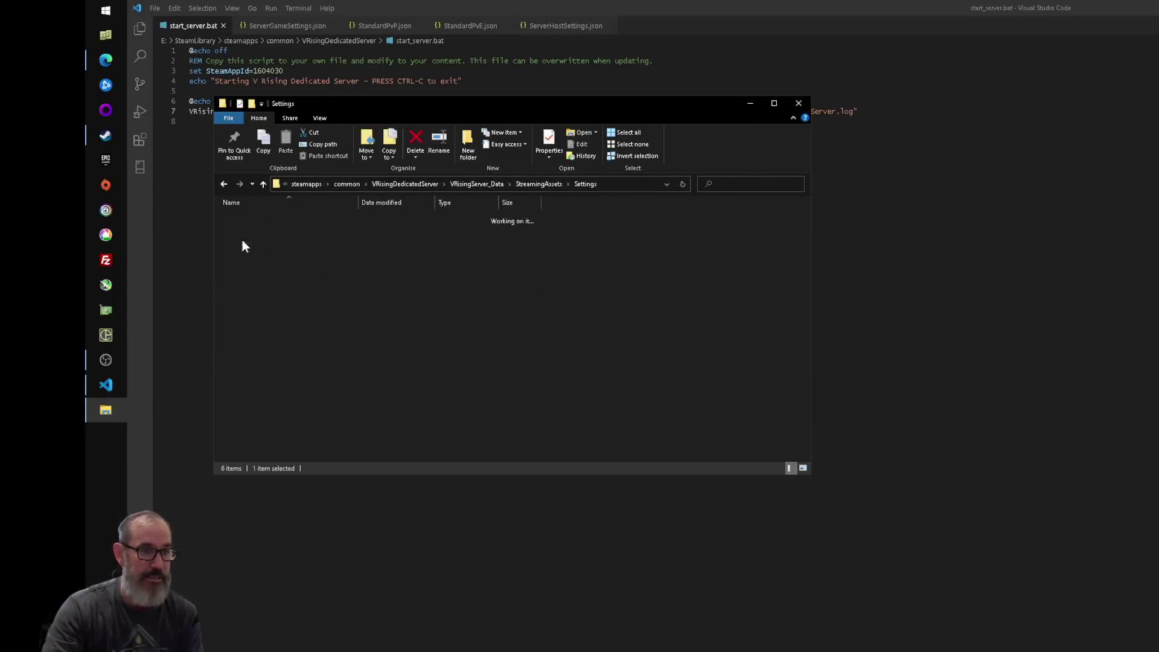
{"action": "left_click", "coordinate": [254, 242]}
{"action": "left_click", "coordinate": [249, 251], "text": "shift"}
{"action": "left_click_drag", "start_coordinate": [240, 241], "coordinate": [241, 237]}
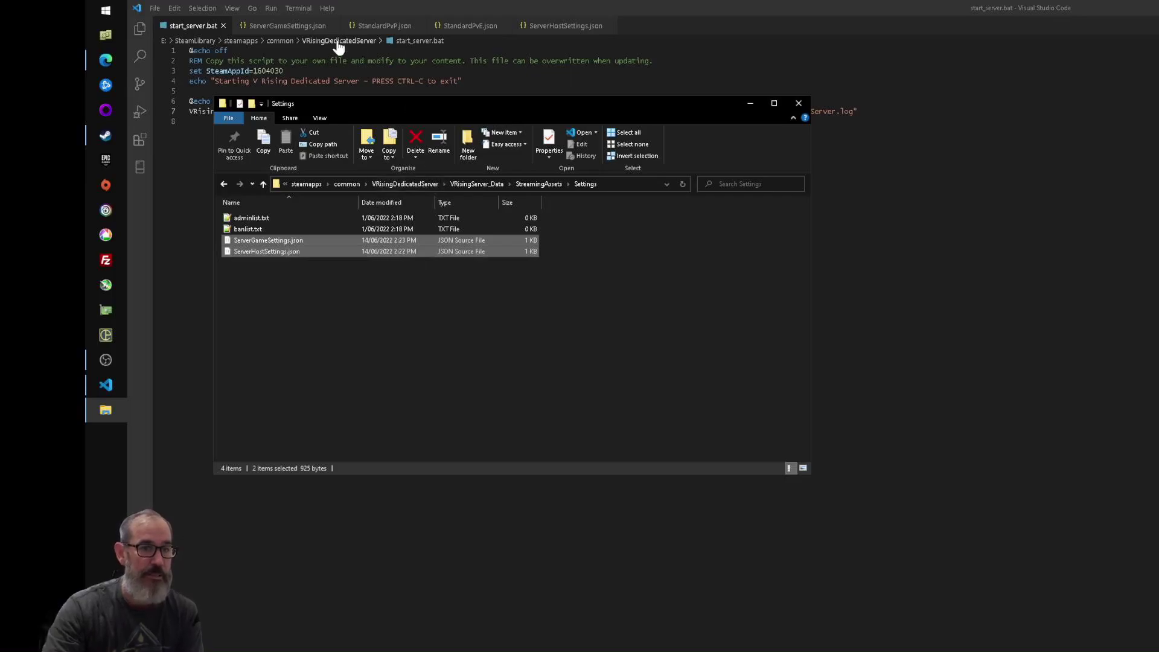
- Compare the server Name in ServerHostSettings.json with the values in start_server.bat
{"action": "left_click", "coordinate": [561, 27]}
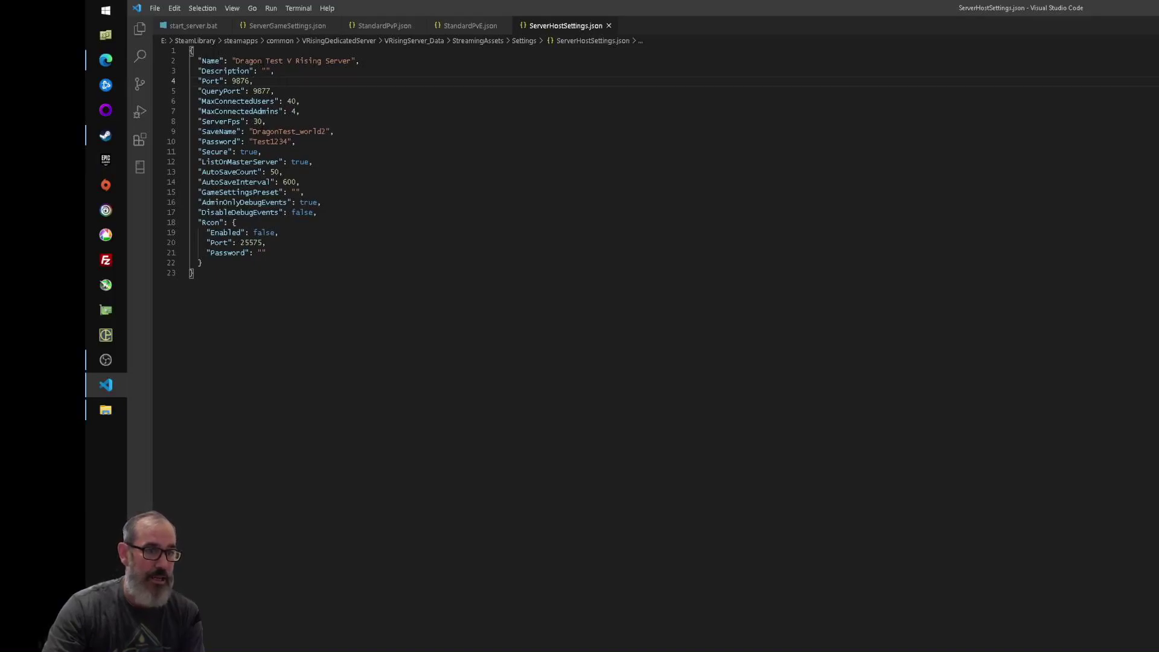
{"action": "left_click_drag", "start_coordinate": [235, 61], "coordinate": [283, 61]}
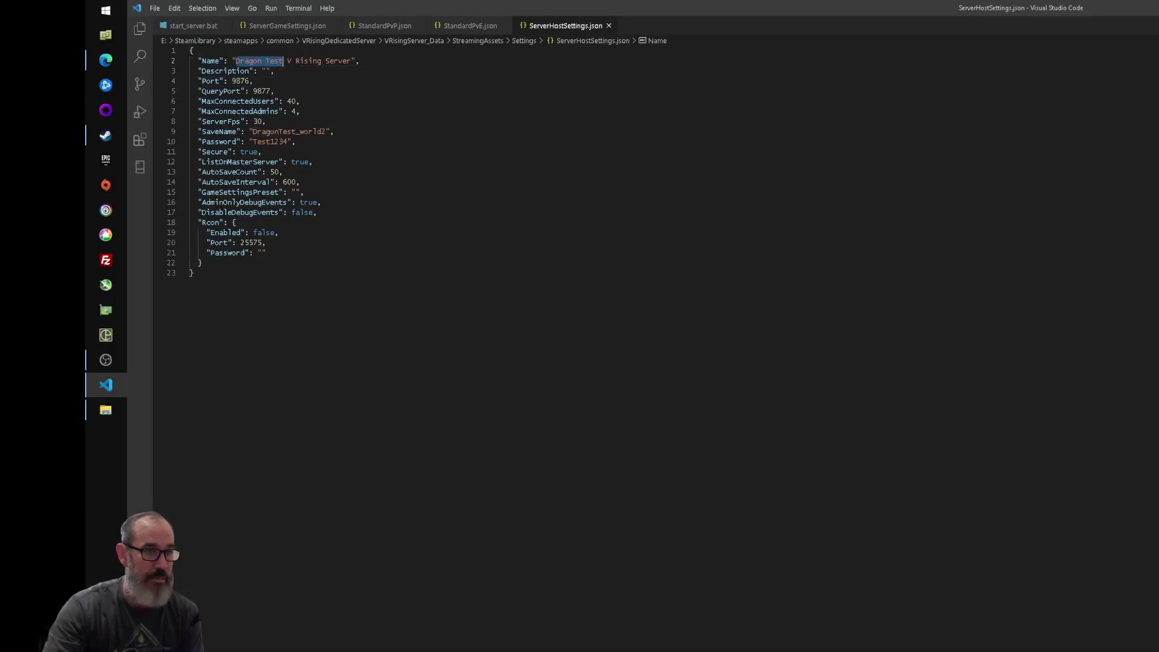
{"action": "left_click", "coordinate": [184, 25]}
{"action": "left_click", "coordinate": [460, 111]}
{"action": "left_click_drag", "start_coordinate": [460, 111], "coordinate": [513, 101]}
- Change the host SaveName to DragonTest_world3 and check the server password field
{"action": "left_click", "coordinate": [566, 26]}
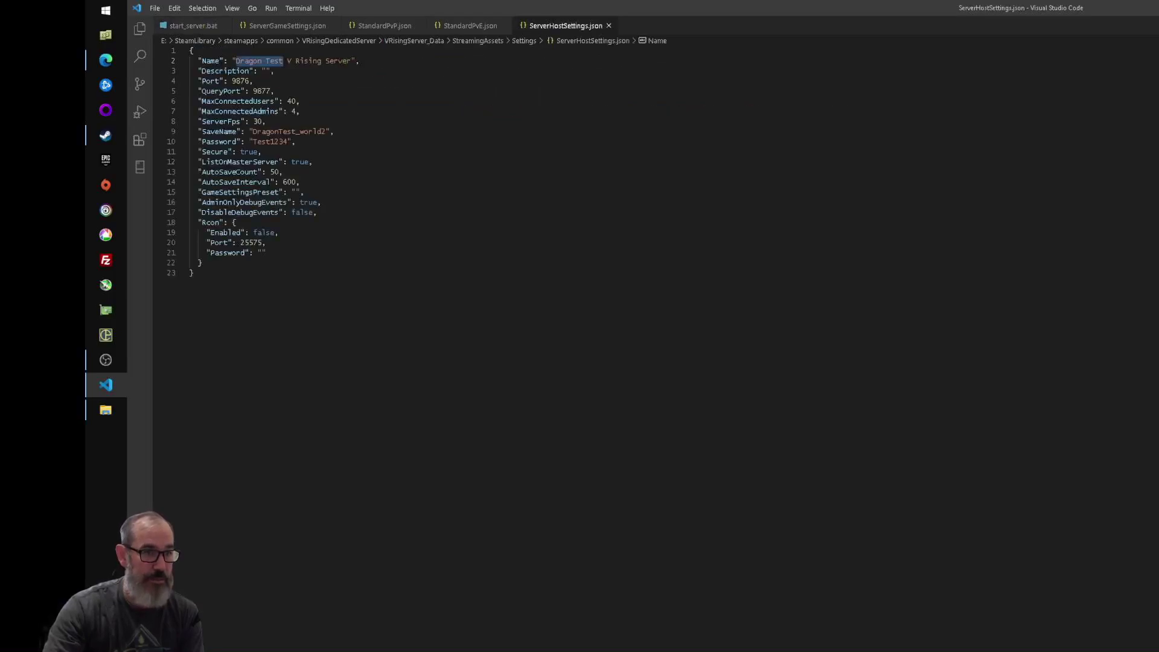
{"action": "left_click", "coordinate": [376, 52]}
{"action": "double_click", "coordinate": [290, 132]}
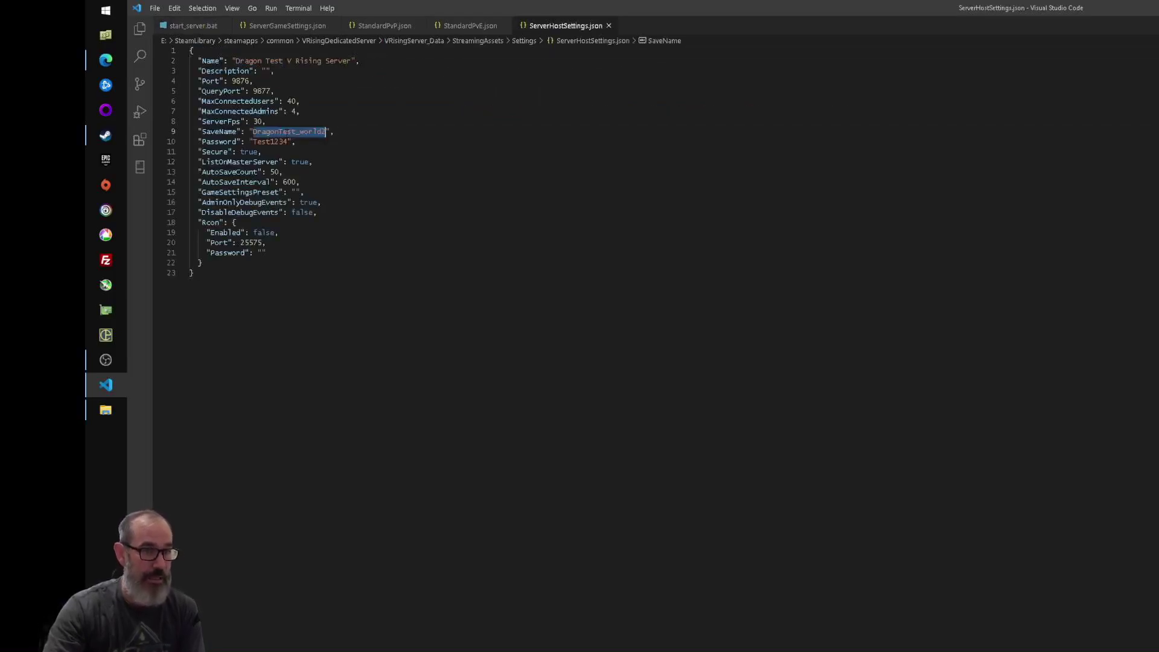
{"action": "left_click", "coordinate": [302, 131]}
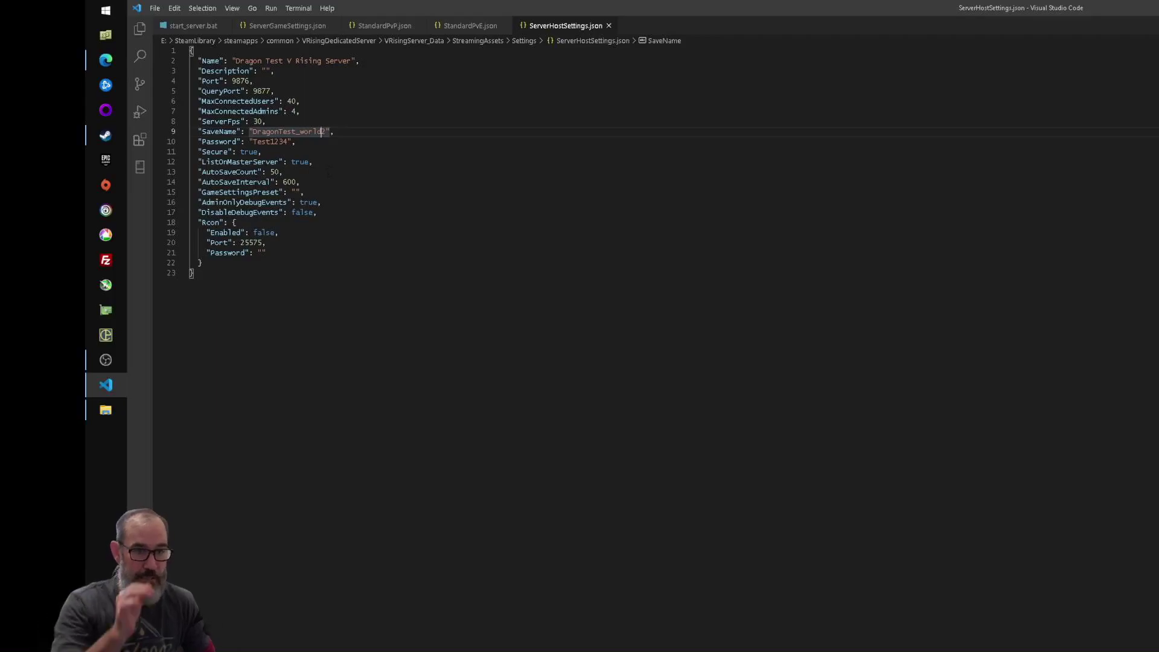
{"action": "key", "text": "BackSpace"}
{"action": "type", "text": "3"}
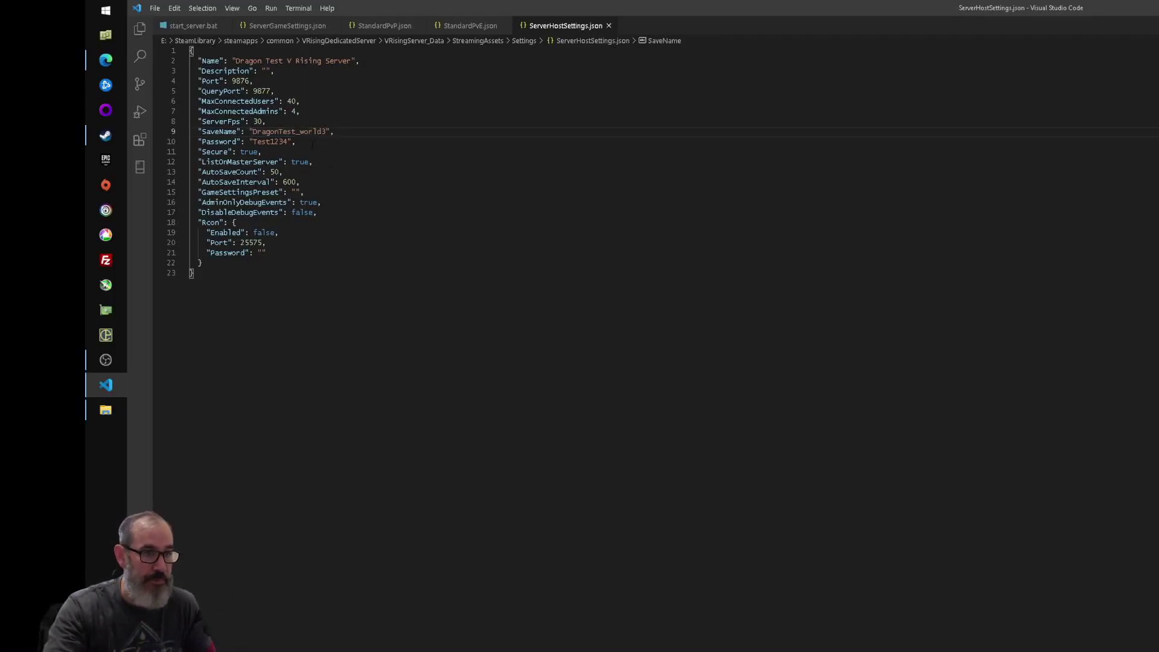
{"action": "double_click", "coordinate": [270, 142]}
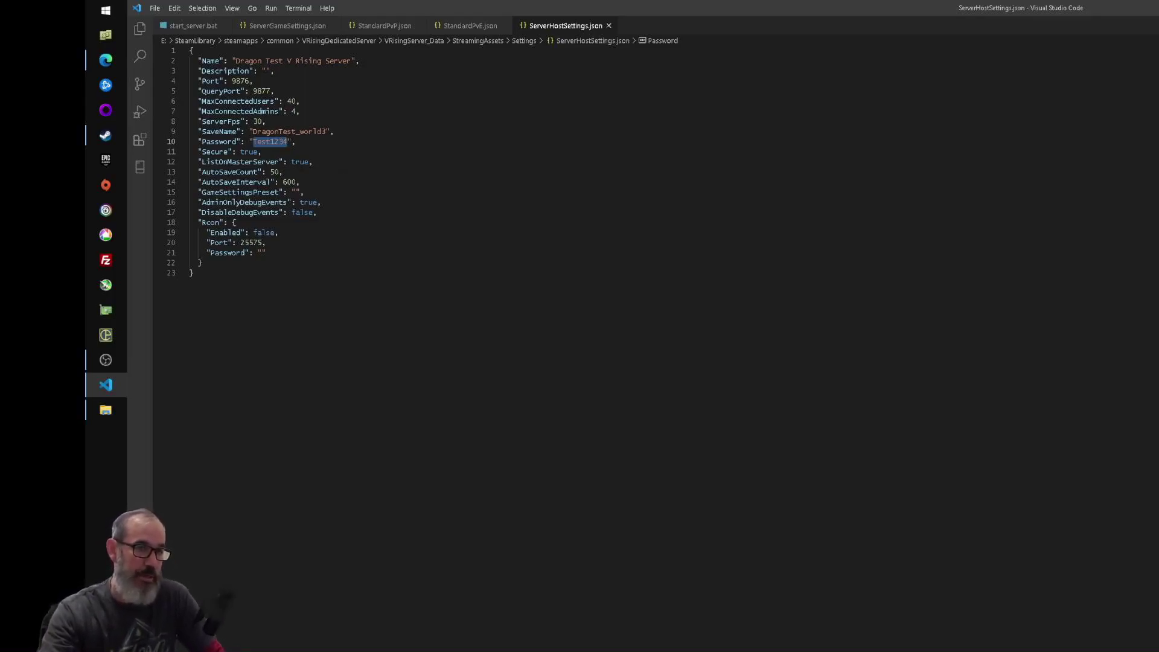
{"action": "left_click", "coordinate": [388, 151]}
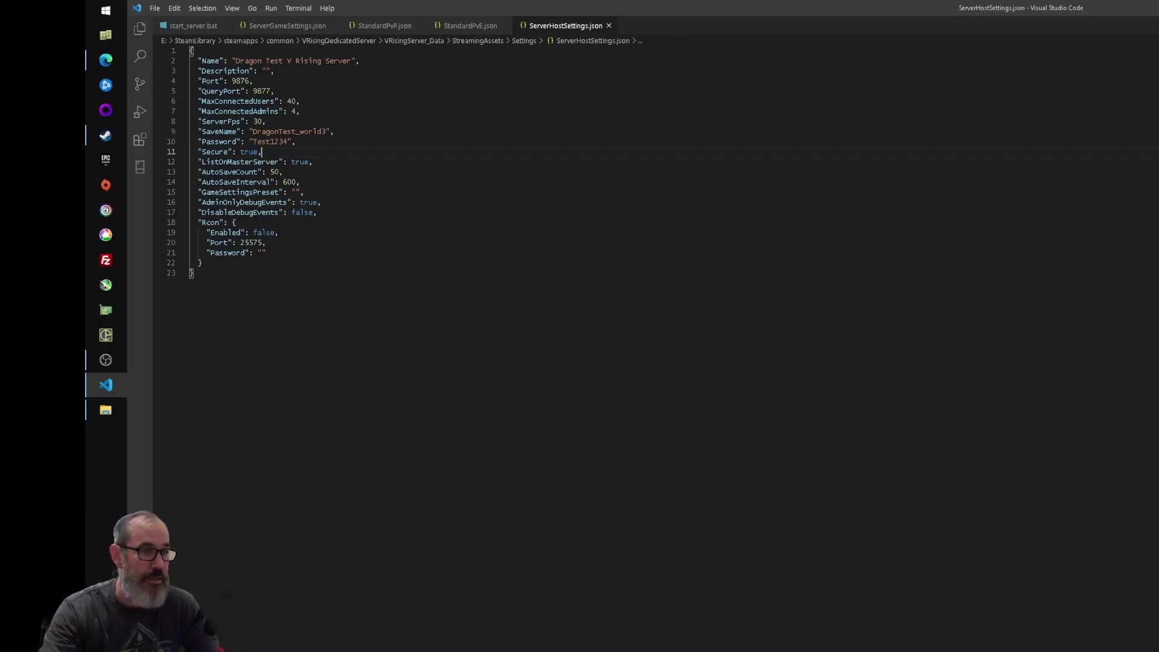
- Check that ServerGameSettings.json has GameModeType set to PvE, then return to the Settings folder
{"action": "left_click", "coordinate": [272, 29]}
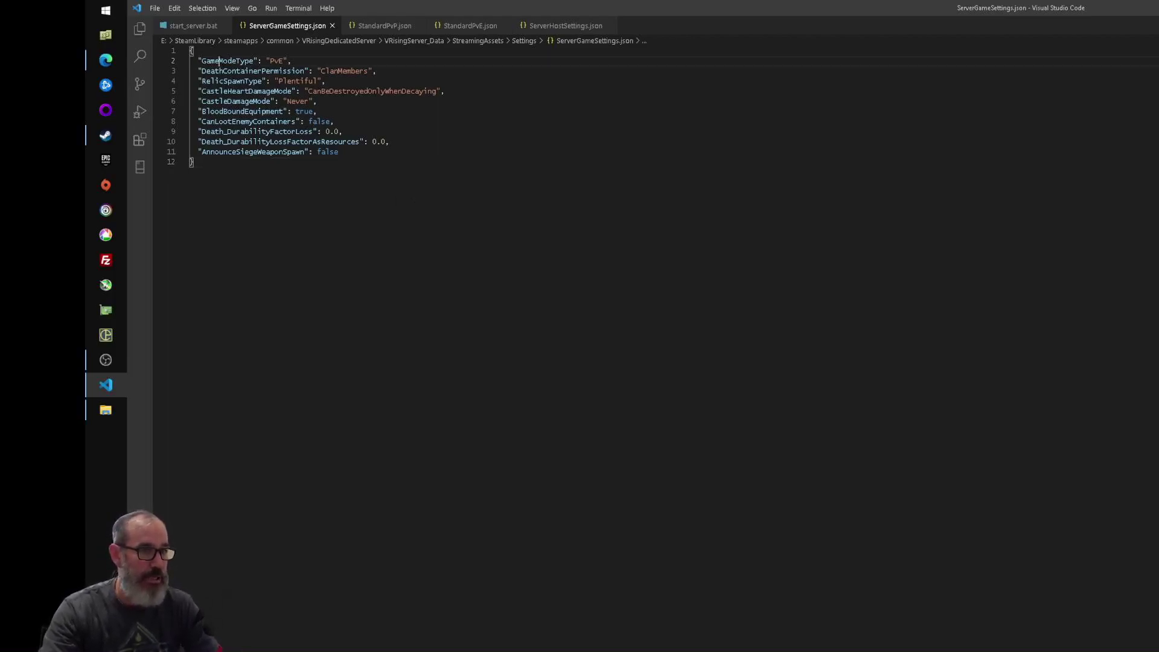
{"action": "double_click", "coordinate": [227, 61]}
{"action": "double_click", "coordinate": [277, 60]}
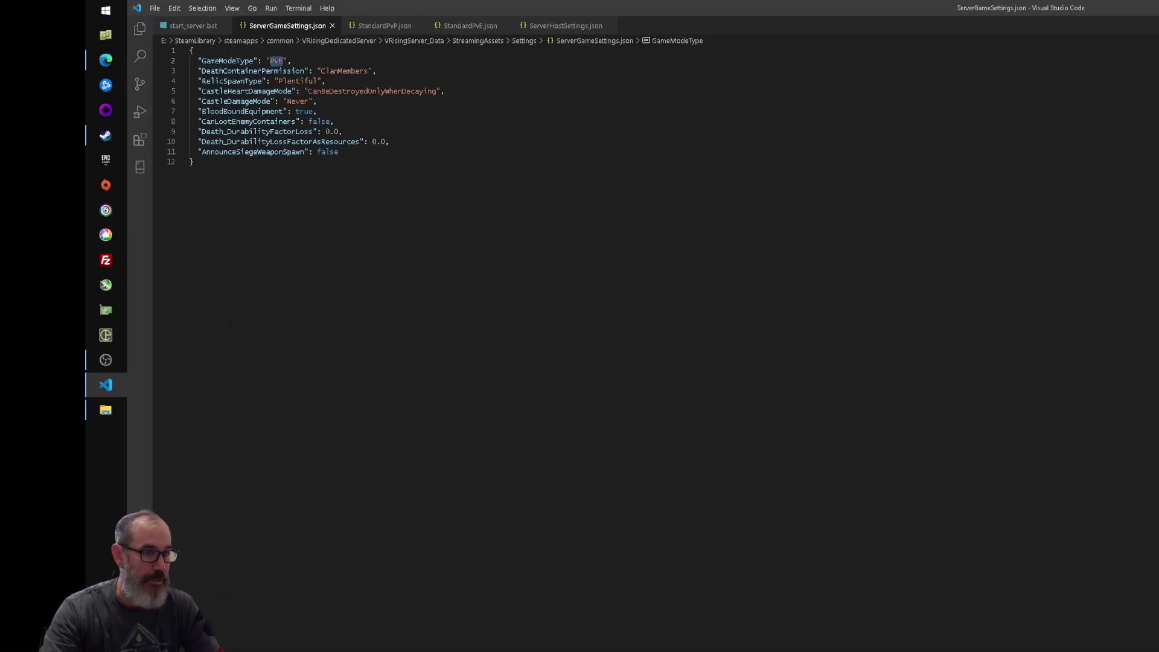
{"action": "left_click", "coordinate": [102, 410]}
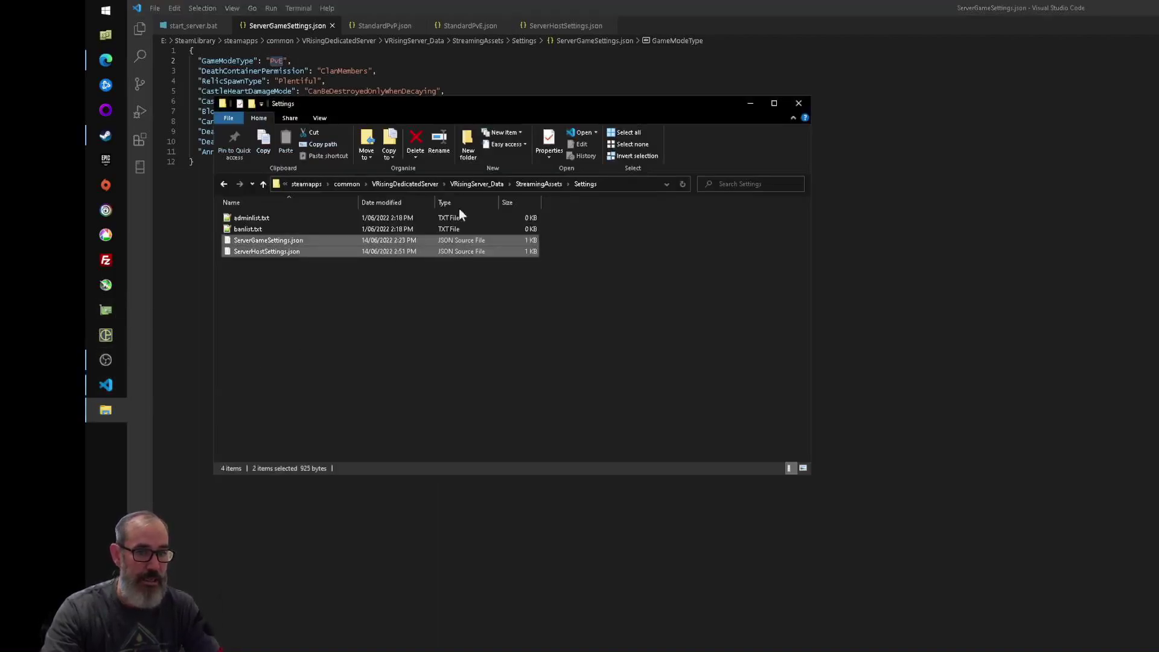
- Browse the 15 files in GameSettingPresets, then view the StandardPvE.json preset
{"action": "left_click", "coordinate": [538, 185]}
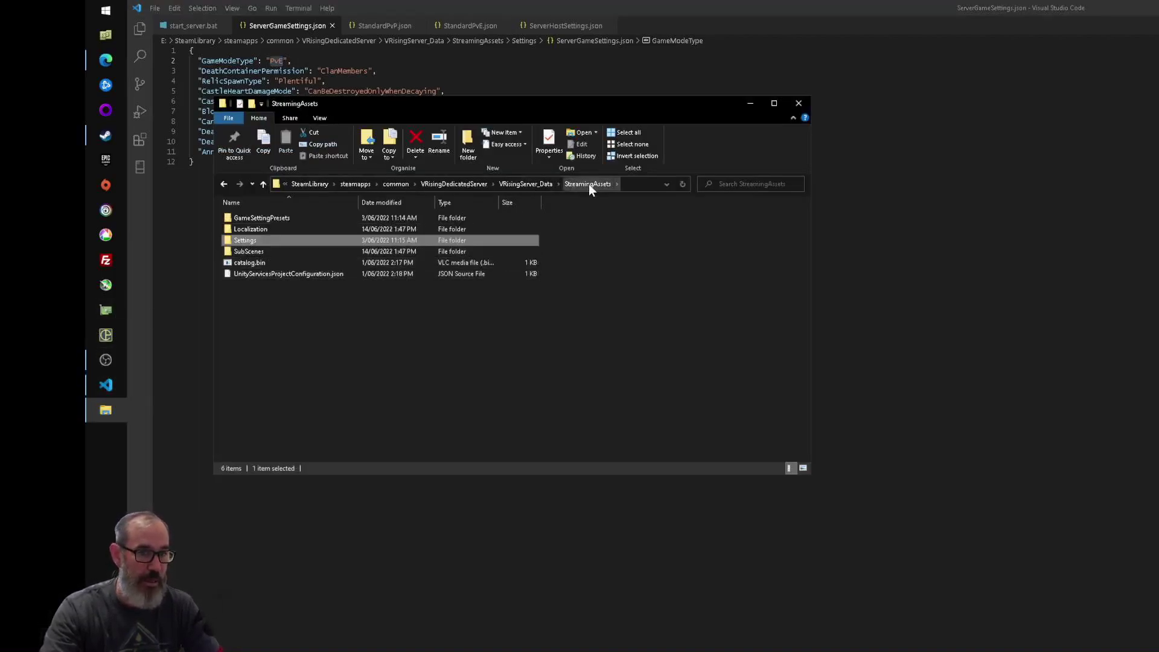
{"action": "double_click", "coordinate": [254, 218]}
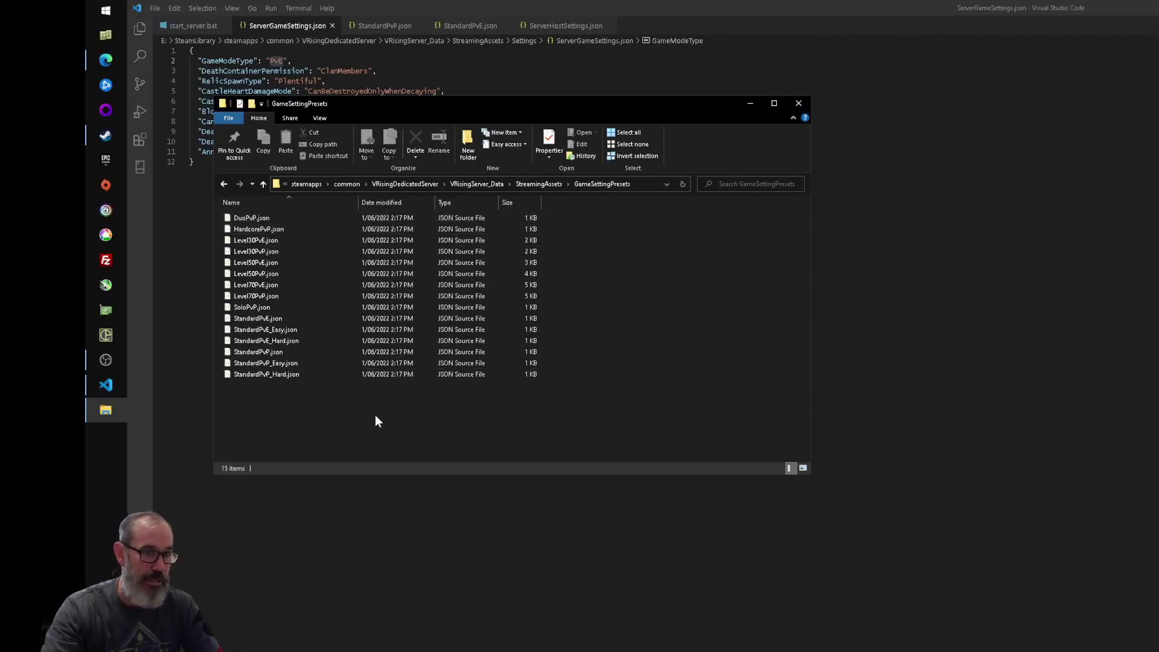
{"action": "left_click_drag", "start_coordinate": [375, 416], "coordinate": [251, 211]}
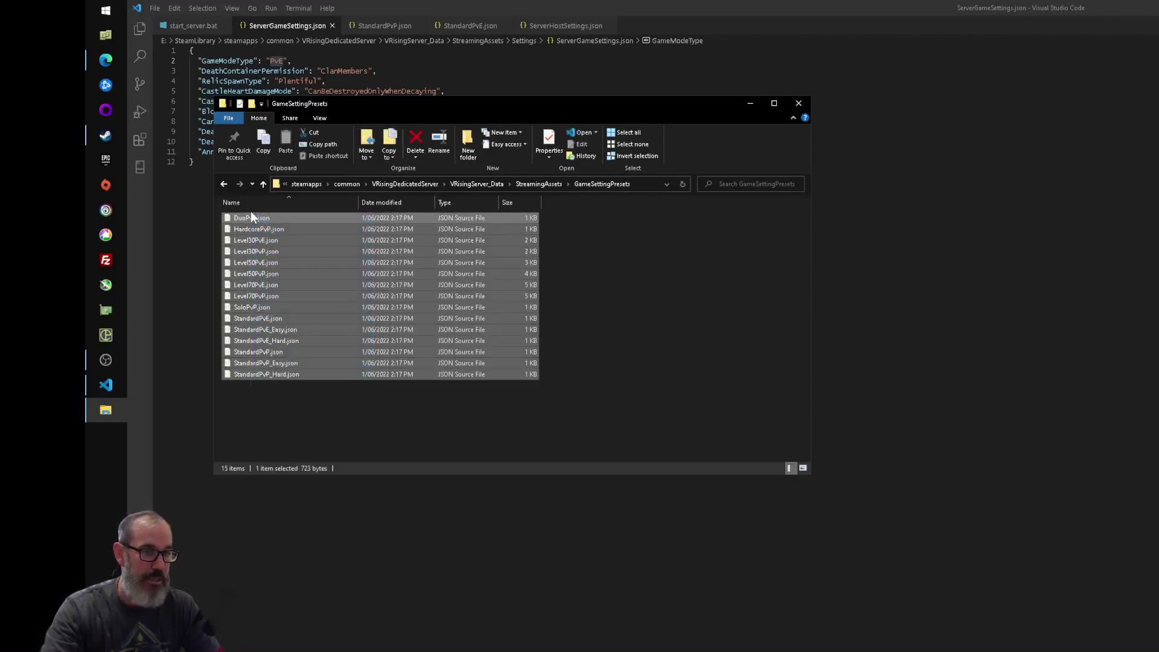
{"action": "left_click", "coordinate": [294, 408]}
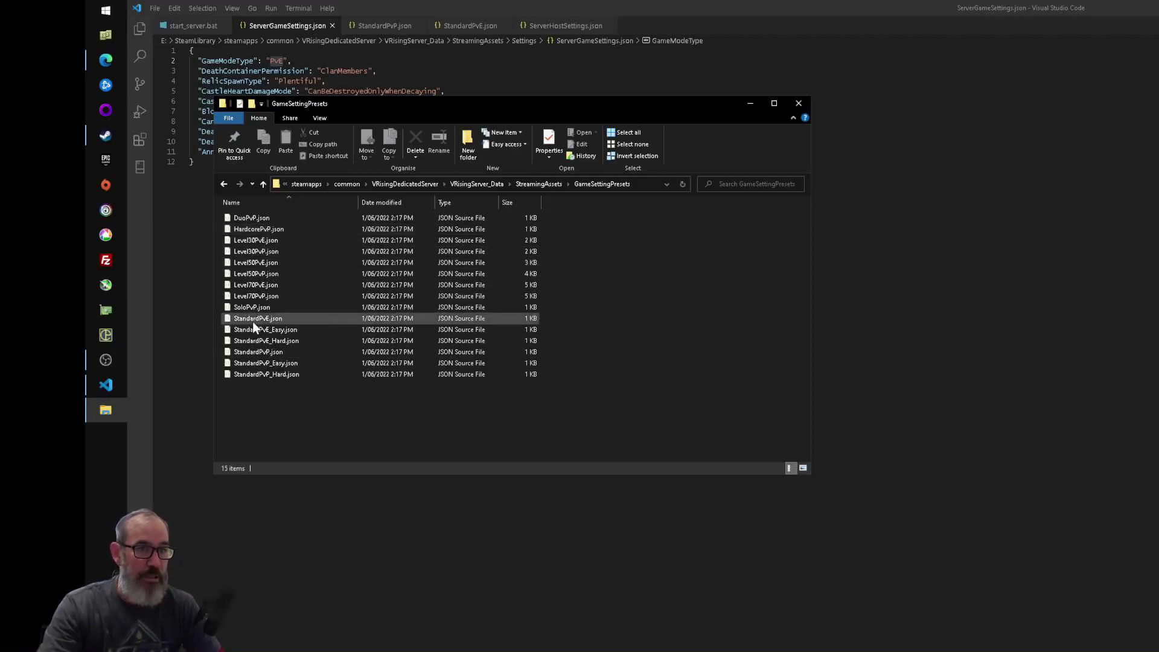
{"action": "left_click", "coordinate": [461, 26]}
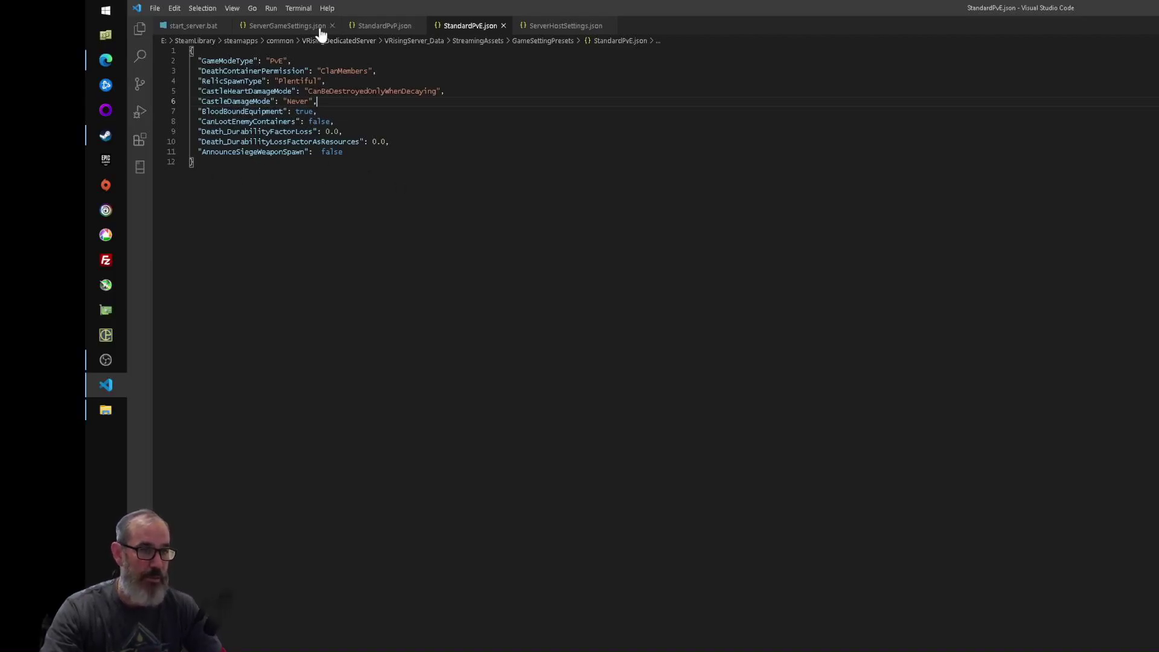
- Compare ServerGameSettings.json against StandardPvP.json (PvP, CastleLimit 1), then return to GameSettingPresets
{"action": "left_click", "coordinate": [300, 27]}
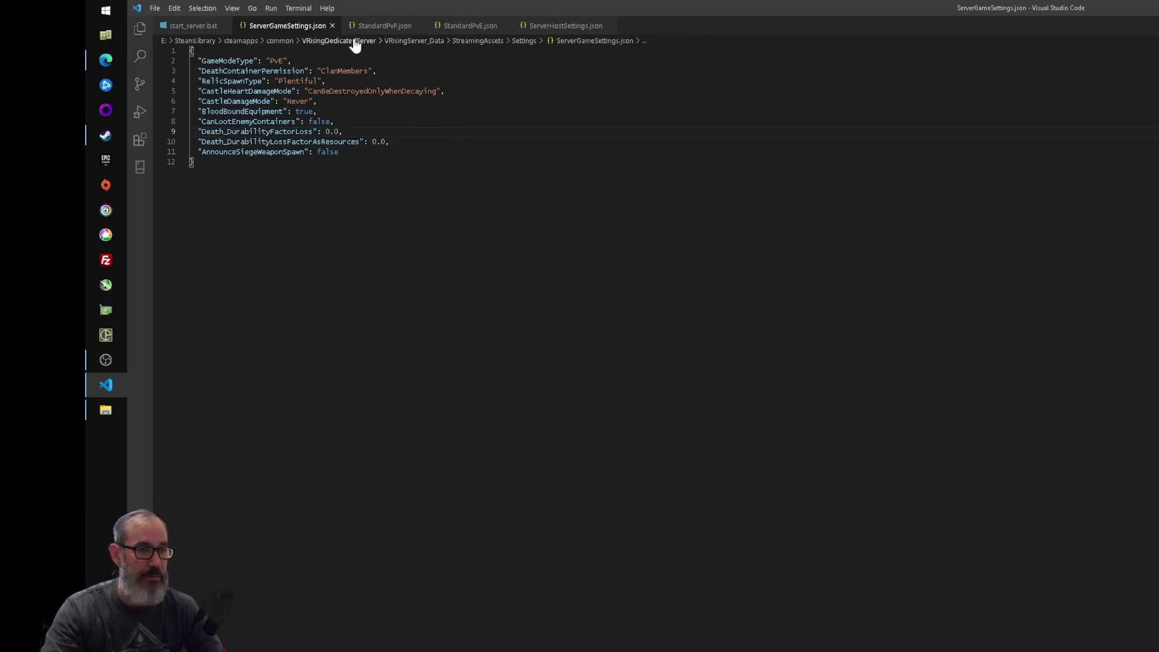
{"action": "left_click", "coordinate": [382, 26]}
{"action": "key", "text": "Escape"}
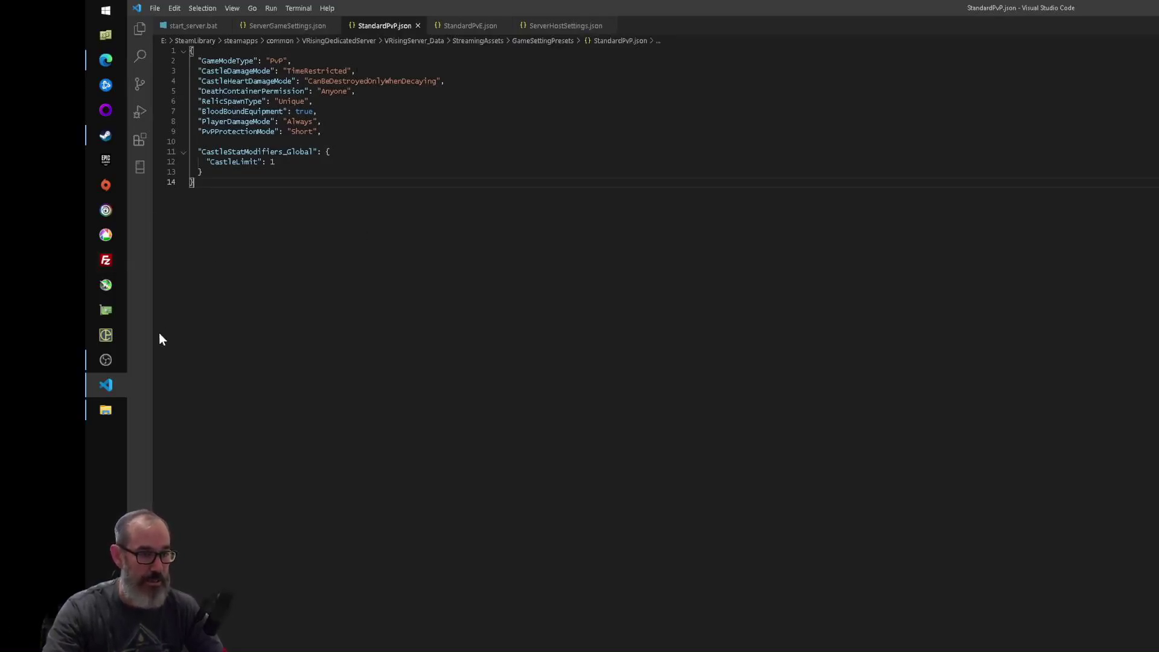
{"action": "left_click", "coordinate": [106, 410]}
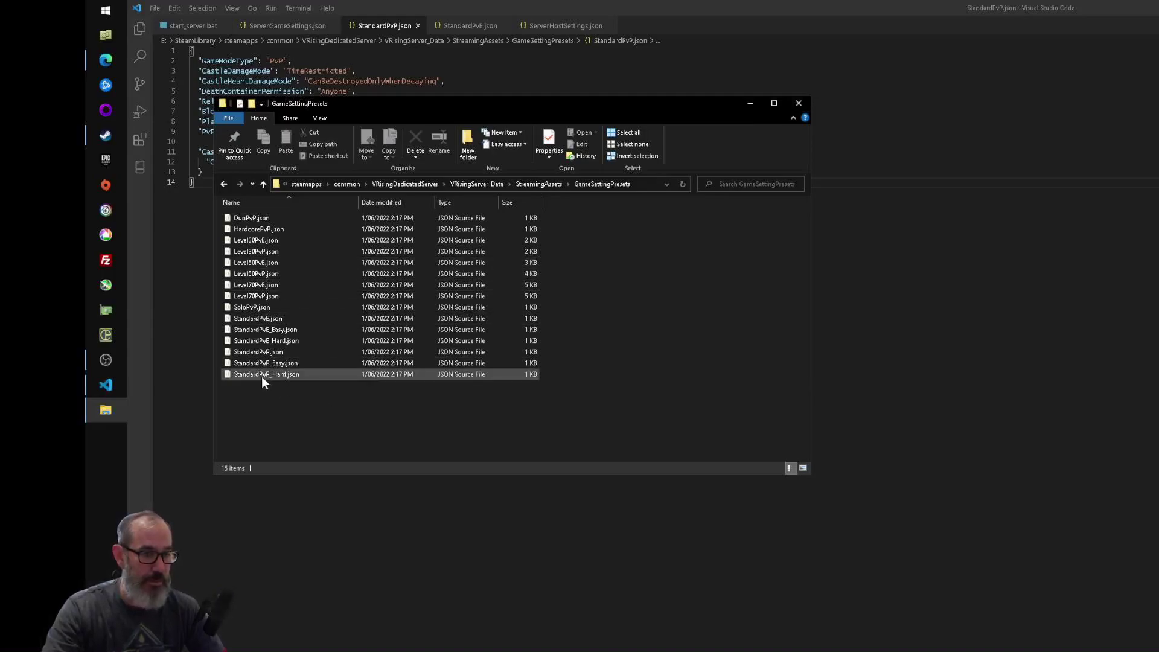
- Load StandardPvE_Hard.json and review its 0.75 drop-table and 1.25 health and power modifiers
{"action": "left_click_drag", "start_coordinate": [257, 341], "coordinate": [442, 532]}
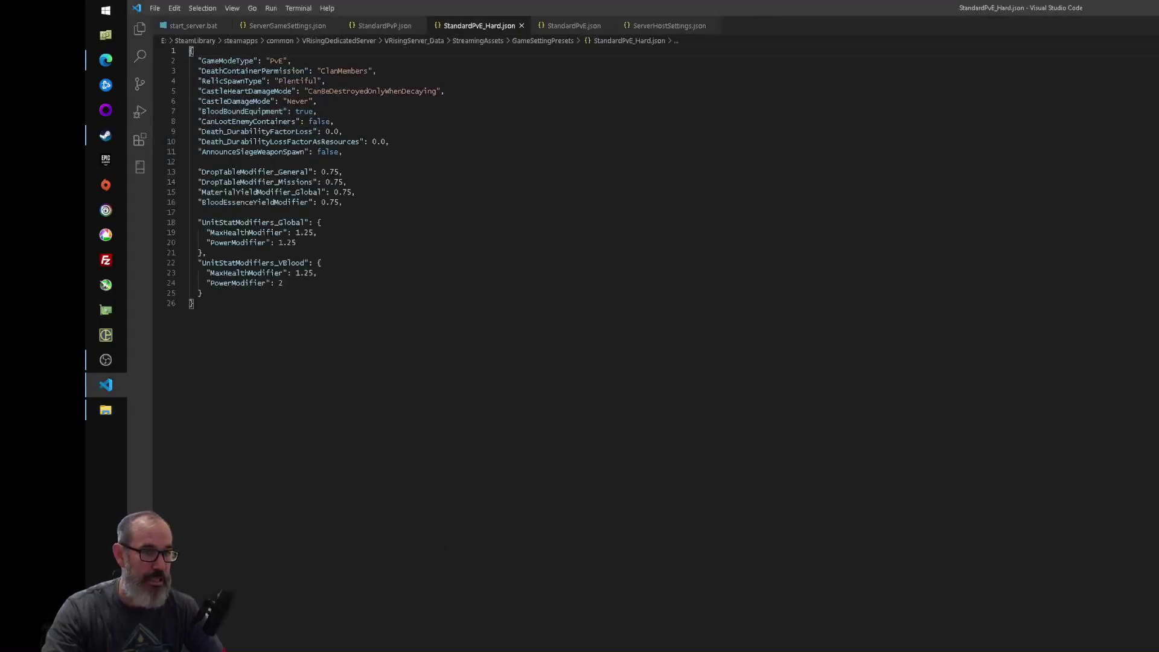
{"action": "double_click", "coordinate": [255, 172]}
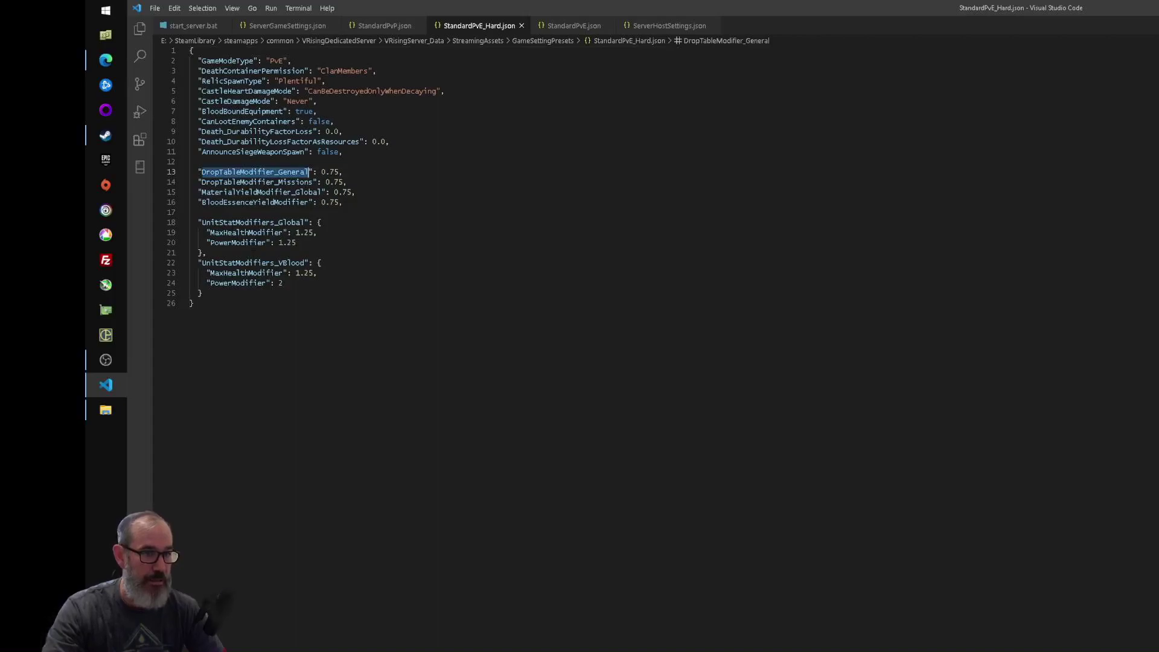
{"action": "double_click", "coordinate": [247, 233]}
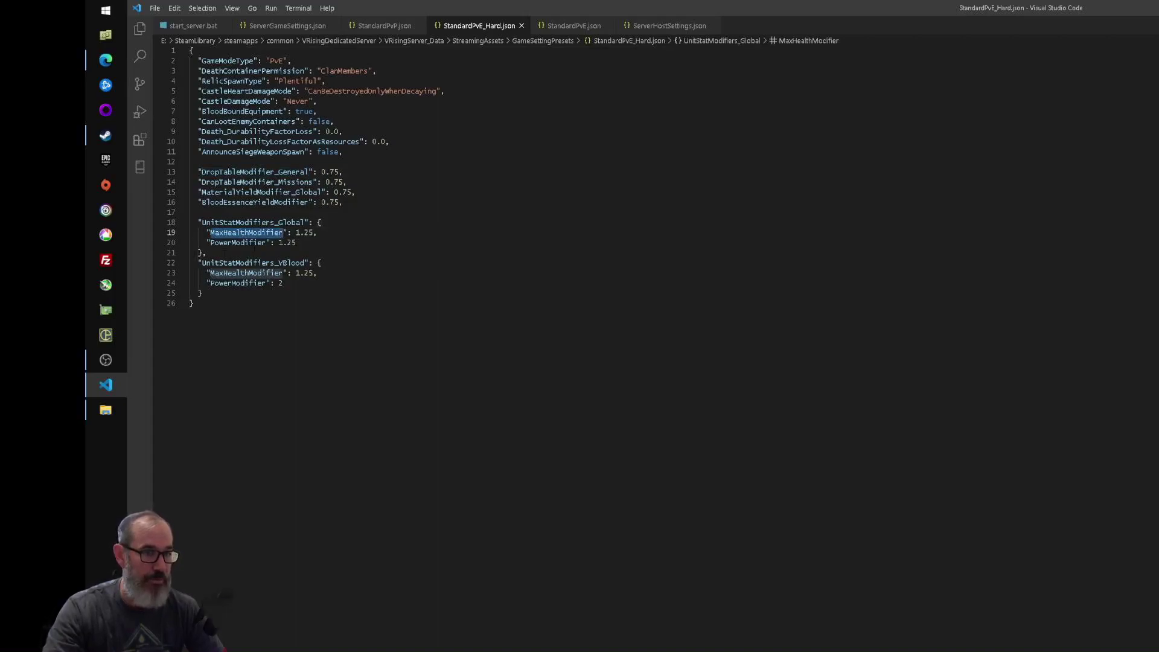
{"action": "double_click", "coordinate": [239, 283]}
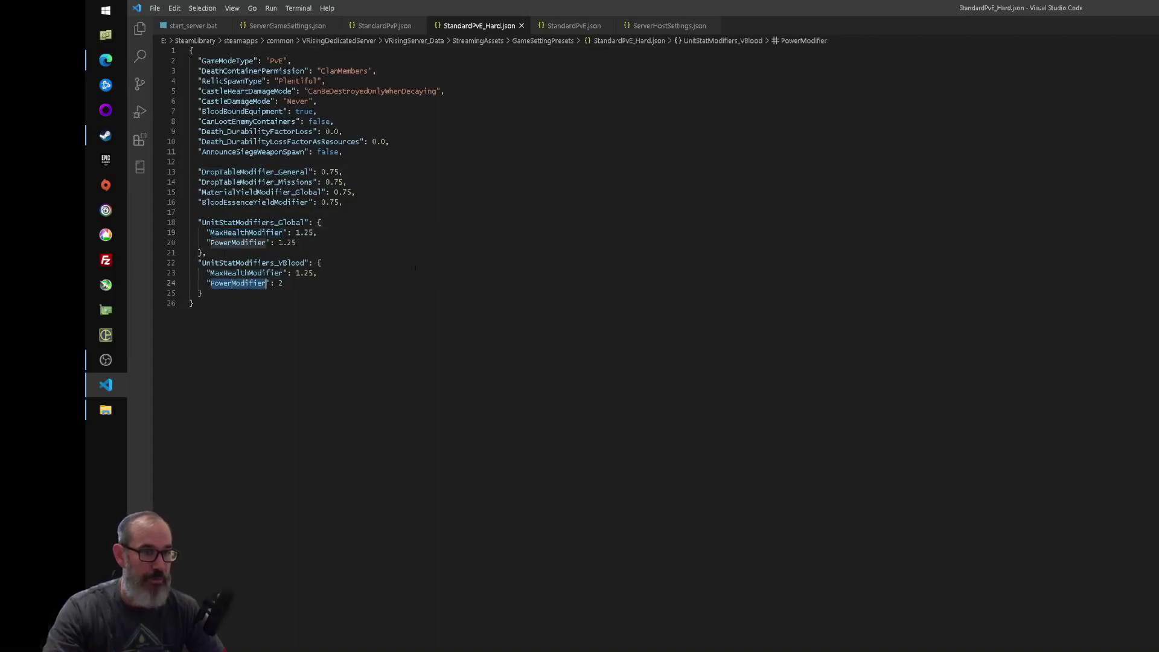
{"action": "left_click", "coordinate": [590, 342]}
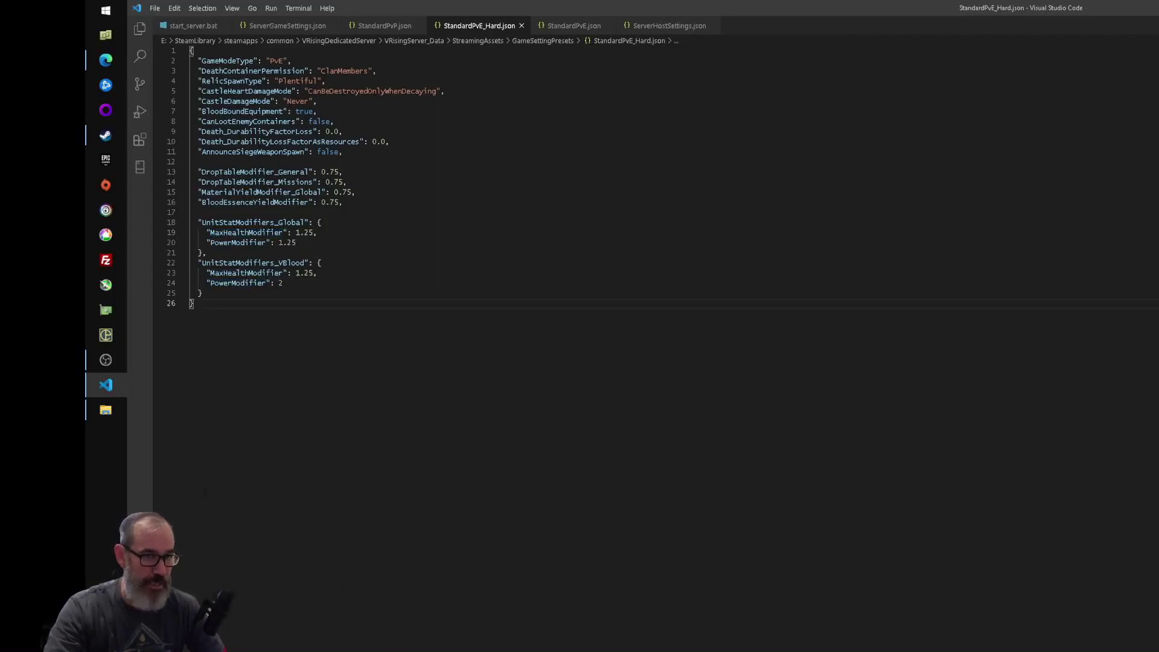
- Close the StandardPvE_Hard, StandardPvP and StandardPvE preset tabs, leaving ServerGameSettings.json in front
{"action": "left_click", "coordinate": [522, 26]}
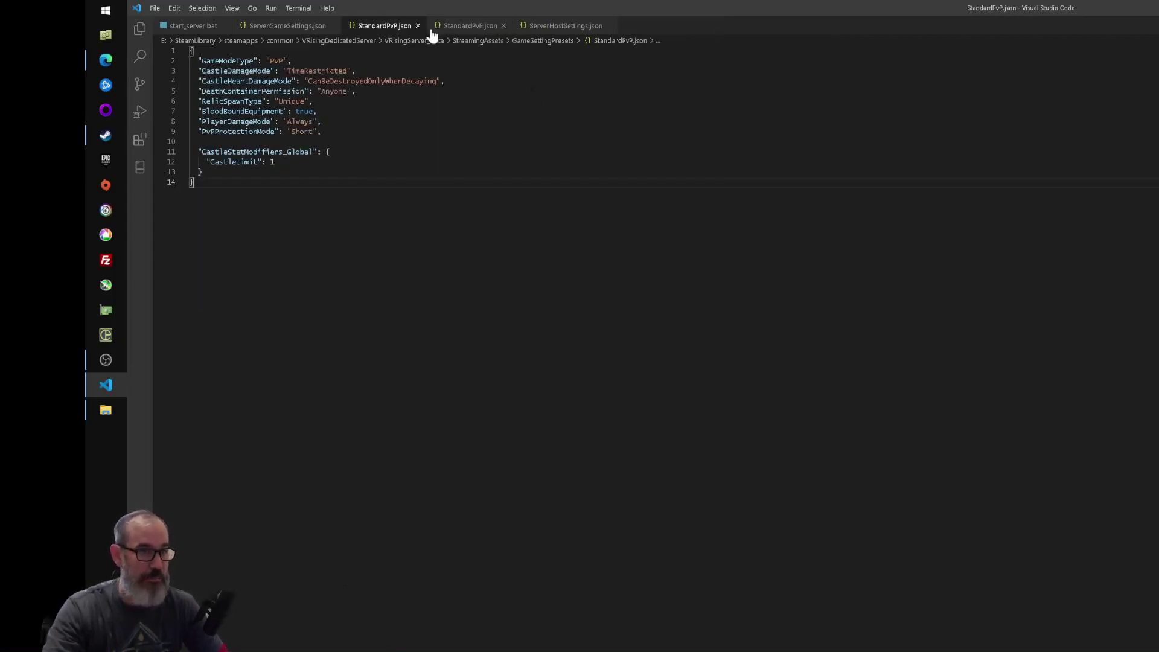
{"action": "left_click", "coordinate": [417, 26]}
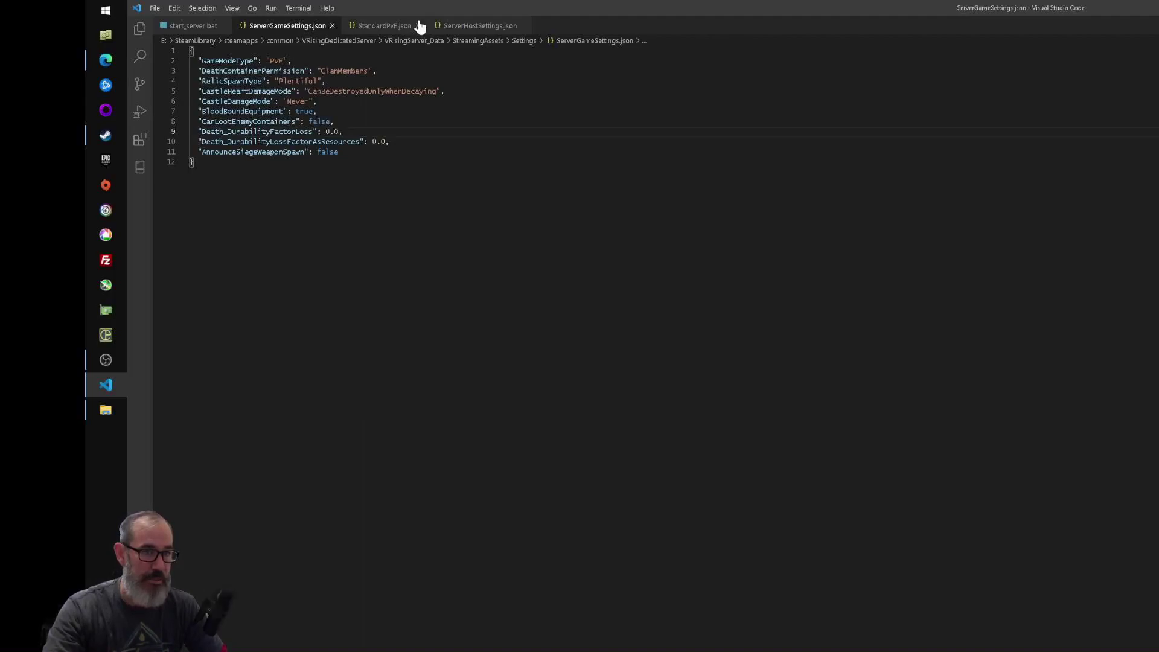
{"action": "left_click", "coordinate": [410, 29]}
{"action": "left_click", "coordinate": [417, 26]}
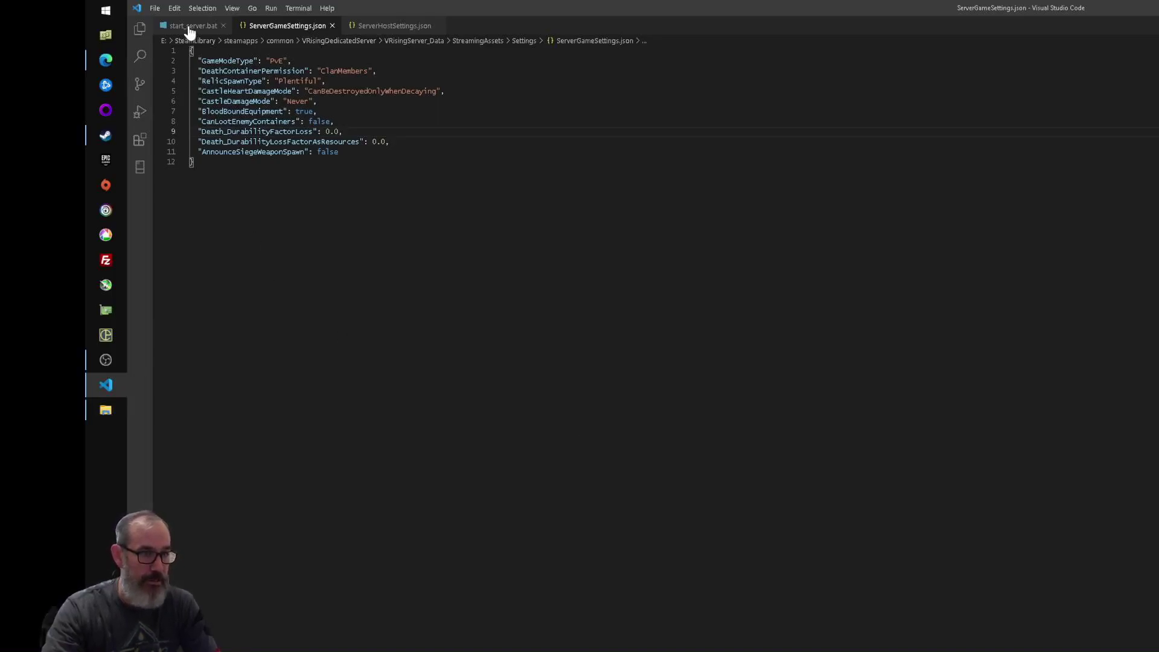
- Run start_server.bat from the VRisingDedicatedServer folder to launch the dedicated server console
{"action": "left_click", "coordinate": [106, 413]}
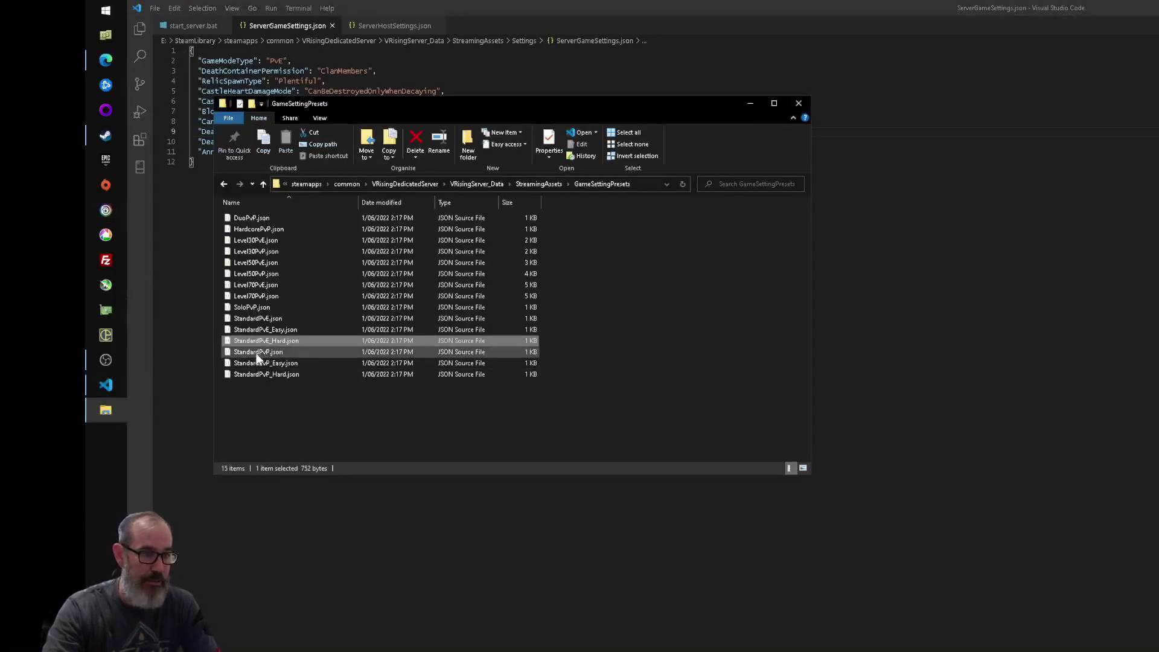
{"action": "left_click", "coordinate": [404, 184]}
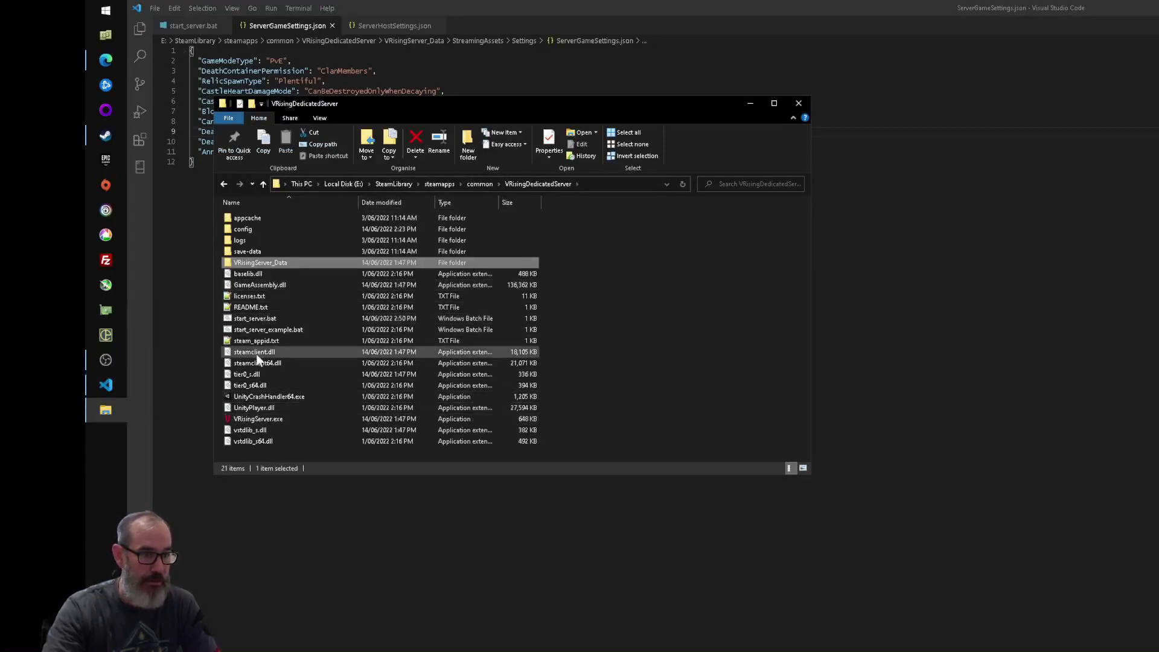
{"action": "double_click", "coordinate": [244, 318]}
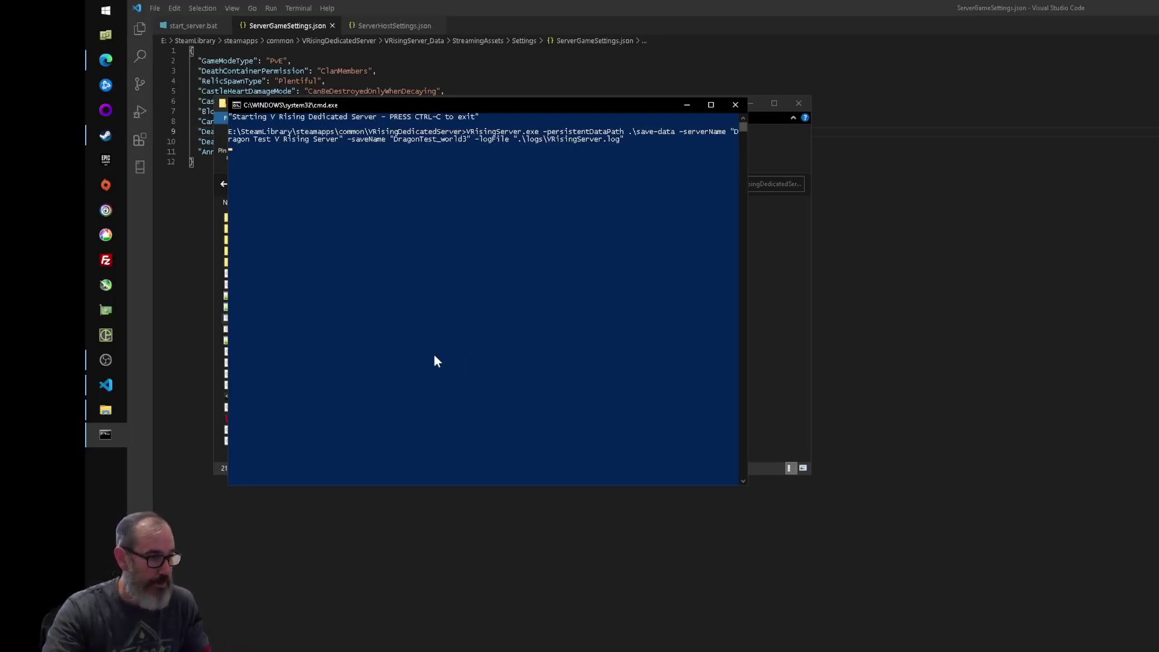
{"action": "mouse_move", "coordinate": [89, 413]}
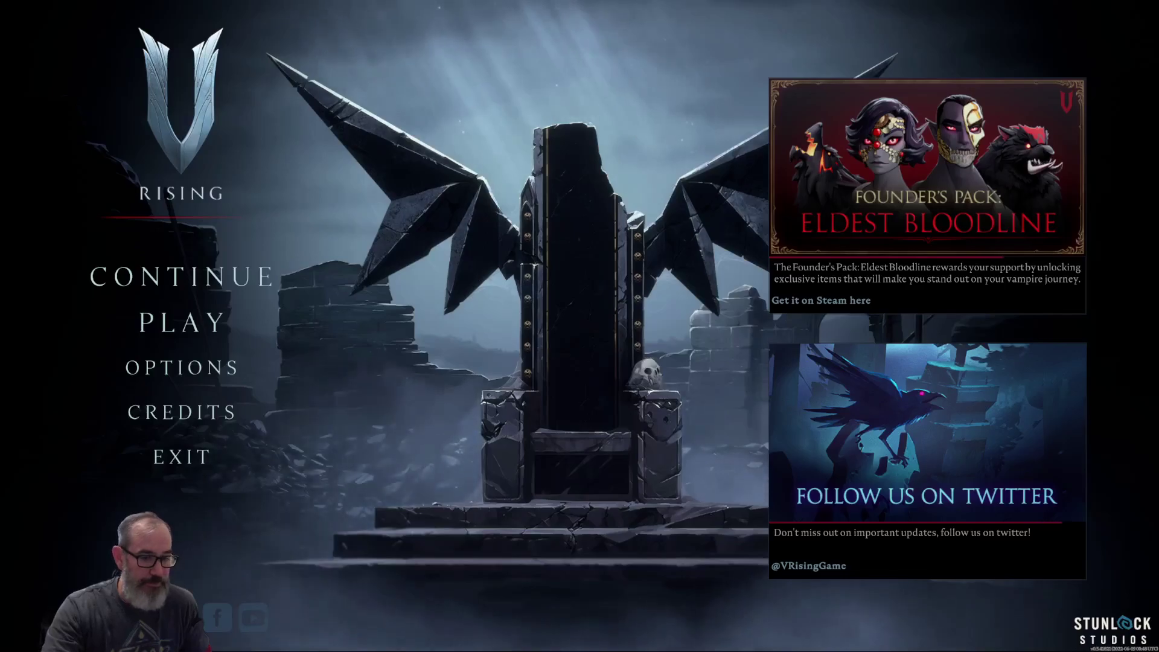
- Go to Play > Online Play > Find Servers, show all servers, and search for 'drag'
{"action": "left_click", "coordinate": [179, 326]}
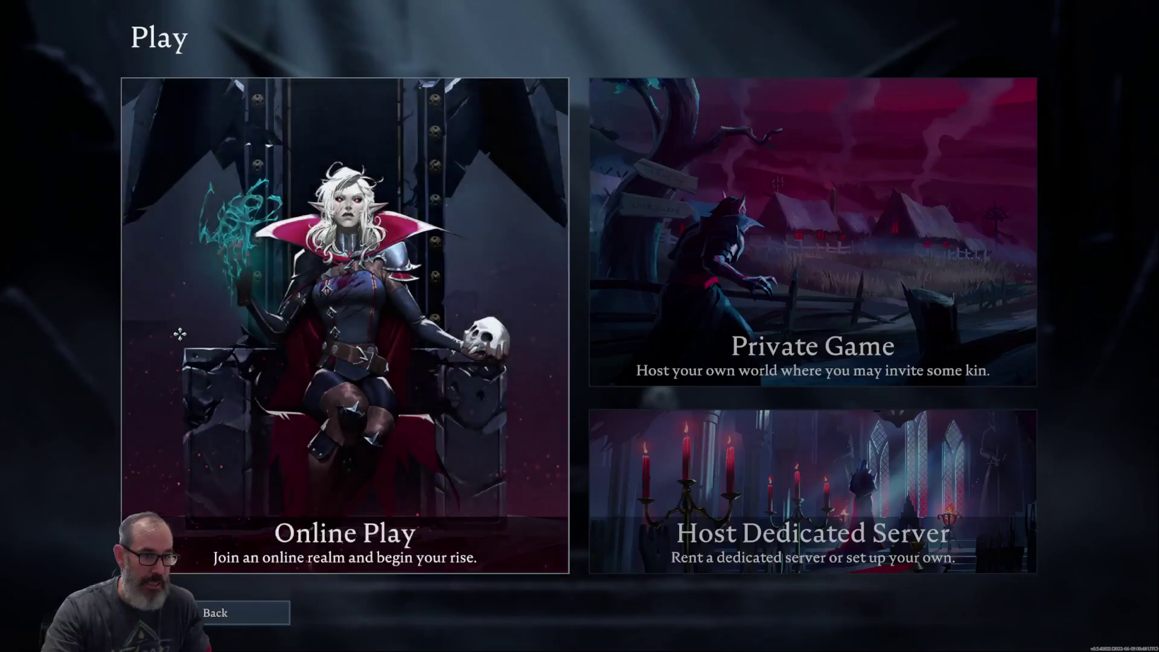
{"action": "left_click", "coordinate": [545, 460]}
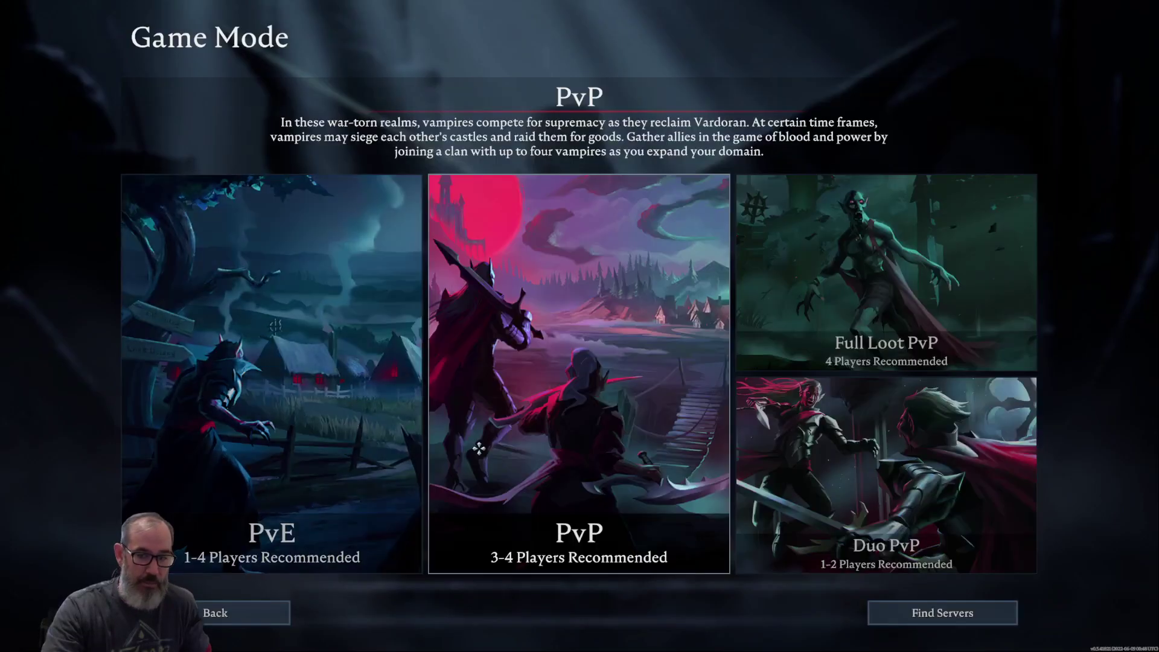
{"action": "left_click", "coordinate": [943, 613]}
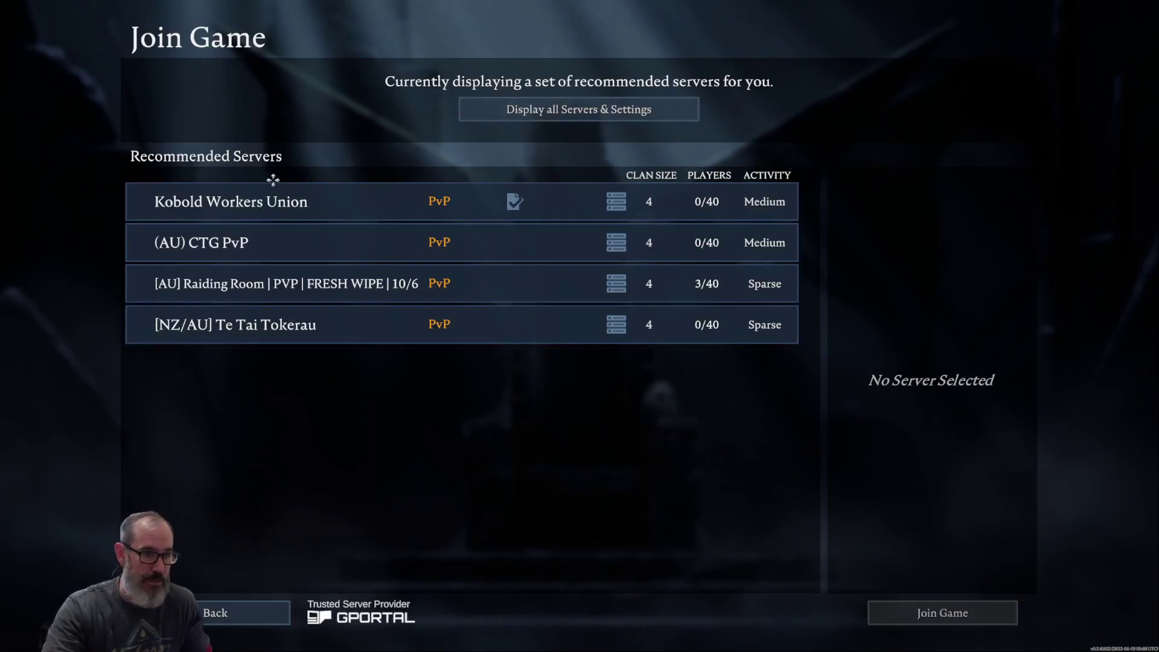
{"action": "left_click", "coordinate": [486, 109]}
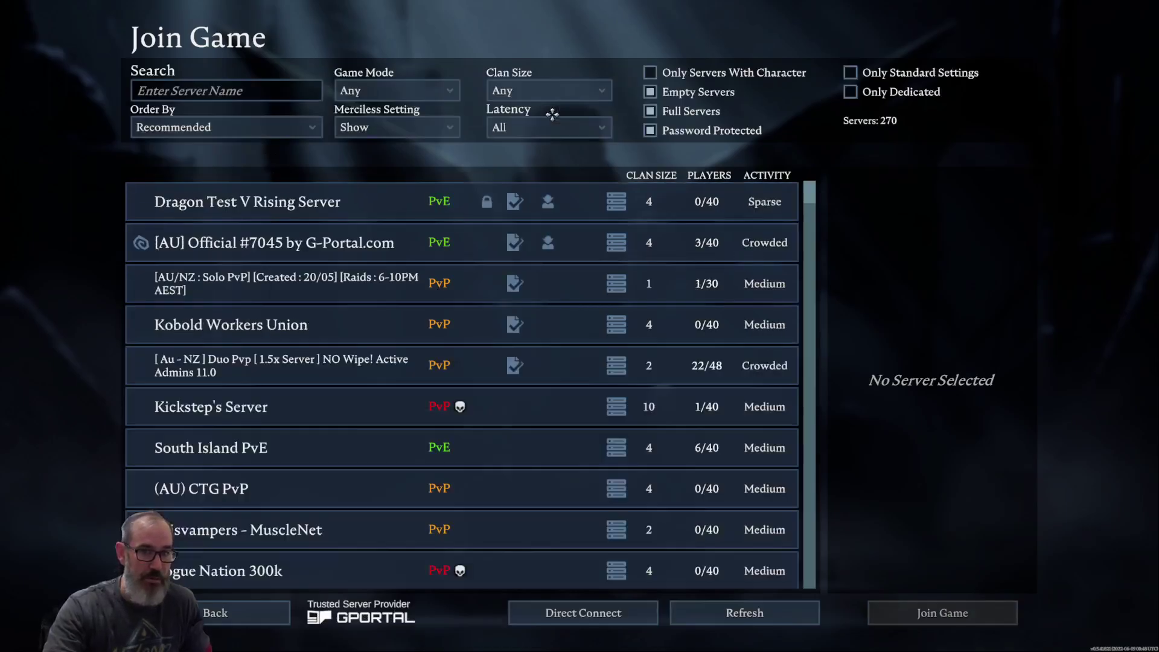
{"action": "left_click", "coordinate": [197, 94]}
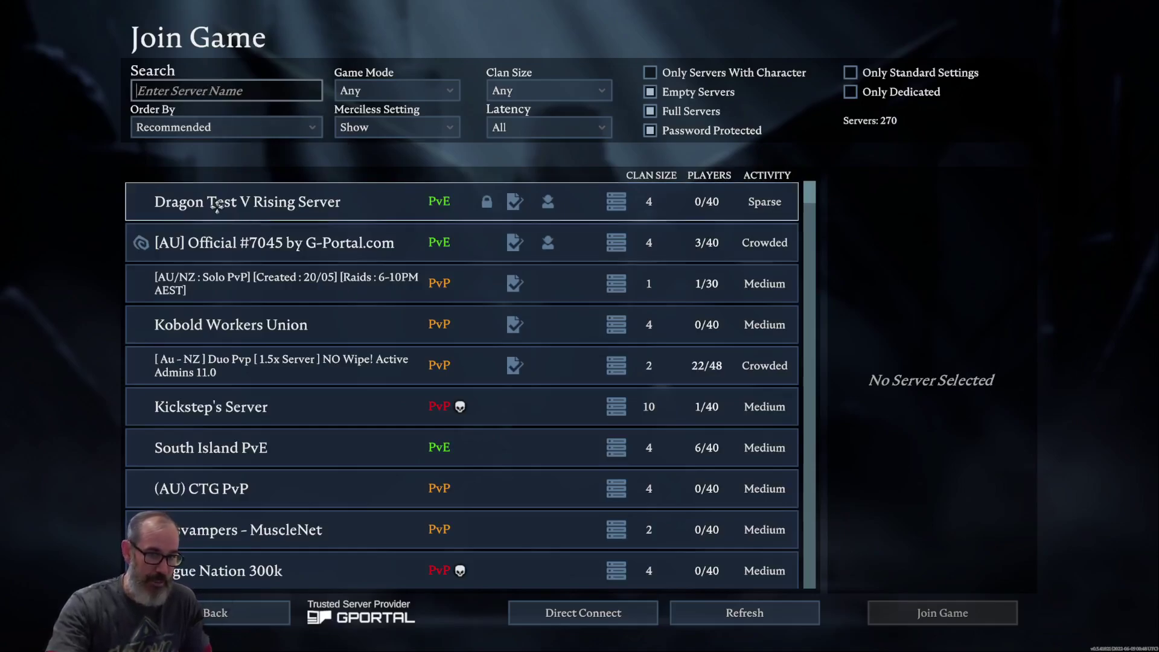
{"action": "type", "text": "dragon"}
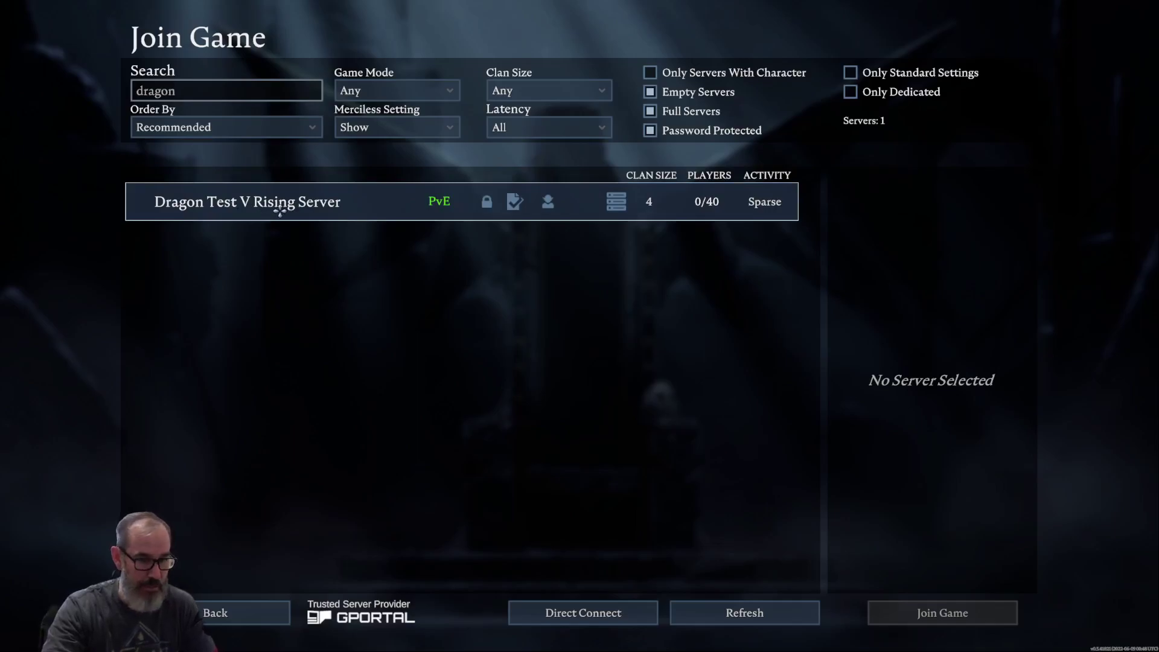
- Select Dragon Test V Rising Server, join it, and connect by entering the server password
{"action": "left_click", "coordinate": [280, 207]}
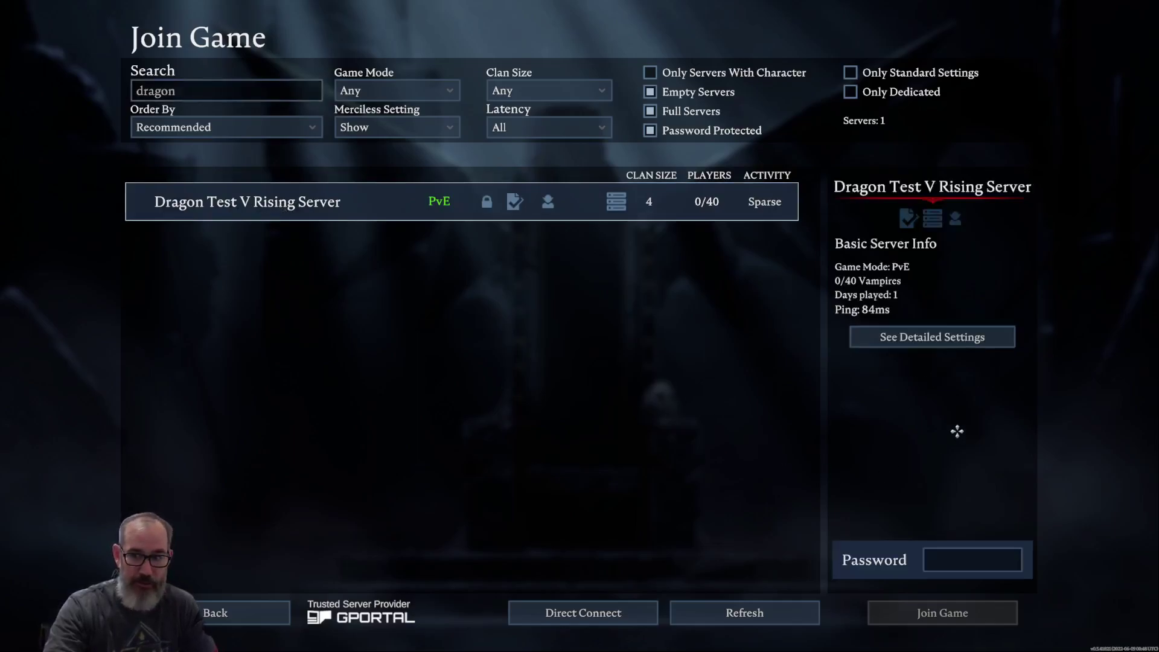
{"action": "left_click", "coordinate": [948, 559]}
{"action": "type", "text": "sdfsdf"}
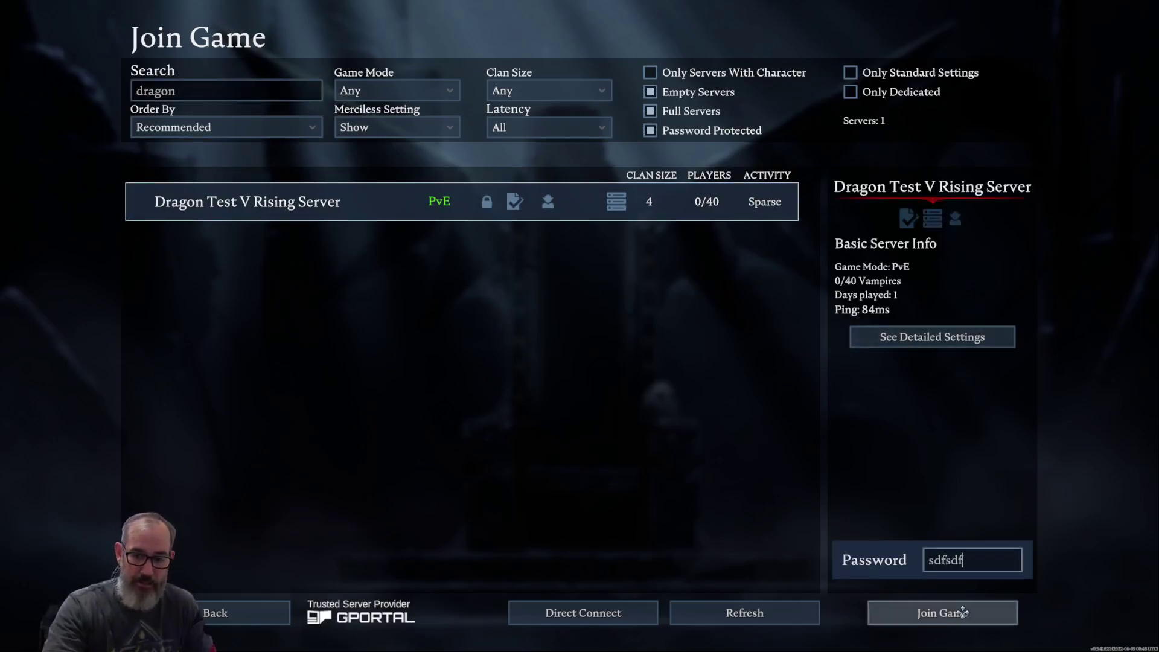
{"action": "left_click", "coordinate": [957, 613]}
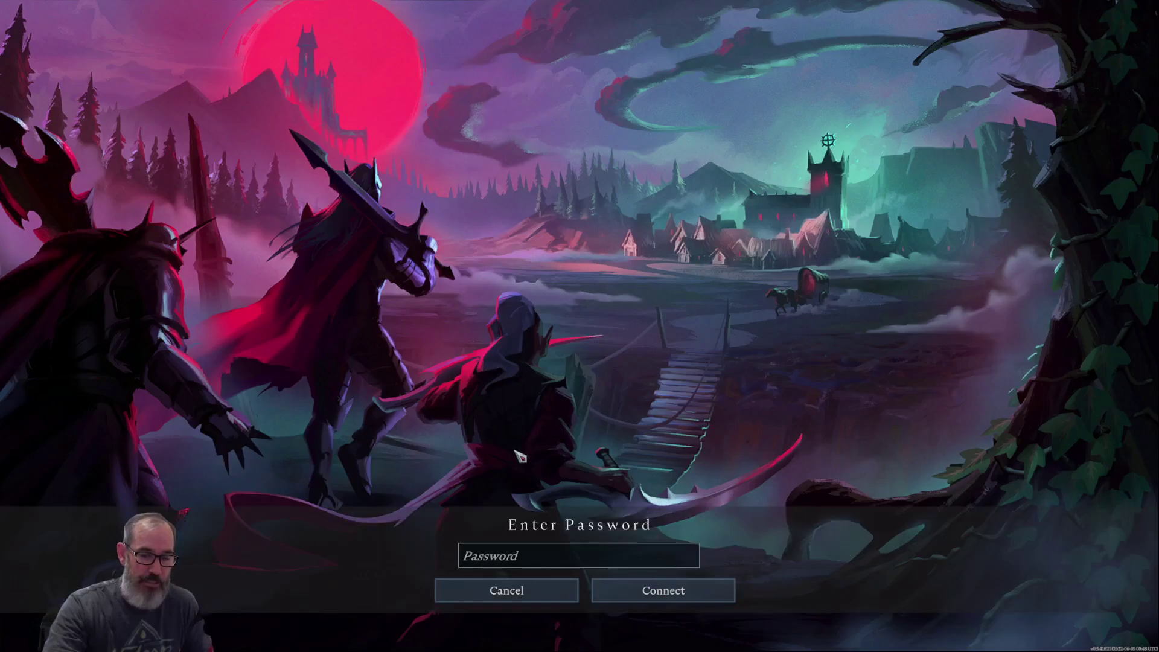
{"action": "left_click", "coordinate": [536, 555]}
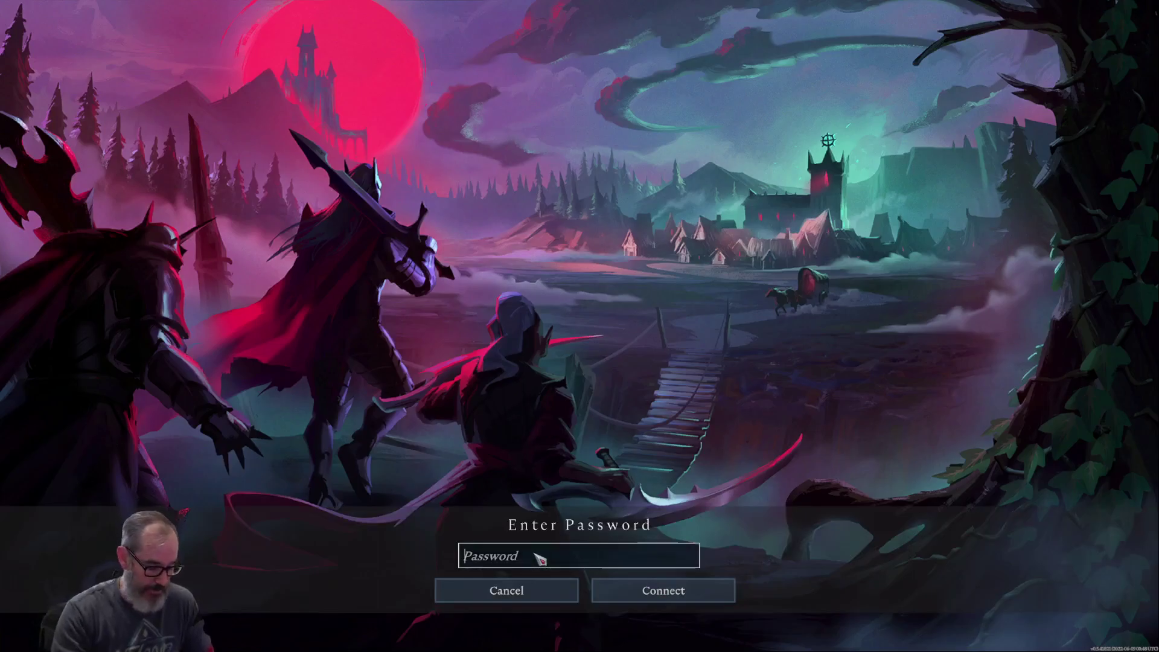
{"action": "type", "text": "Test1234"}
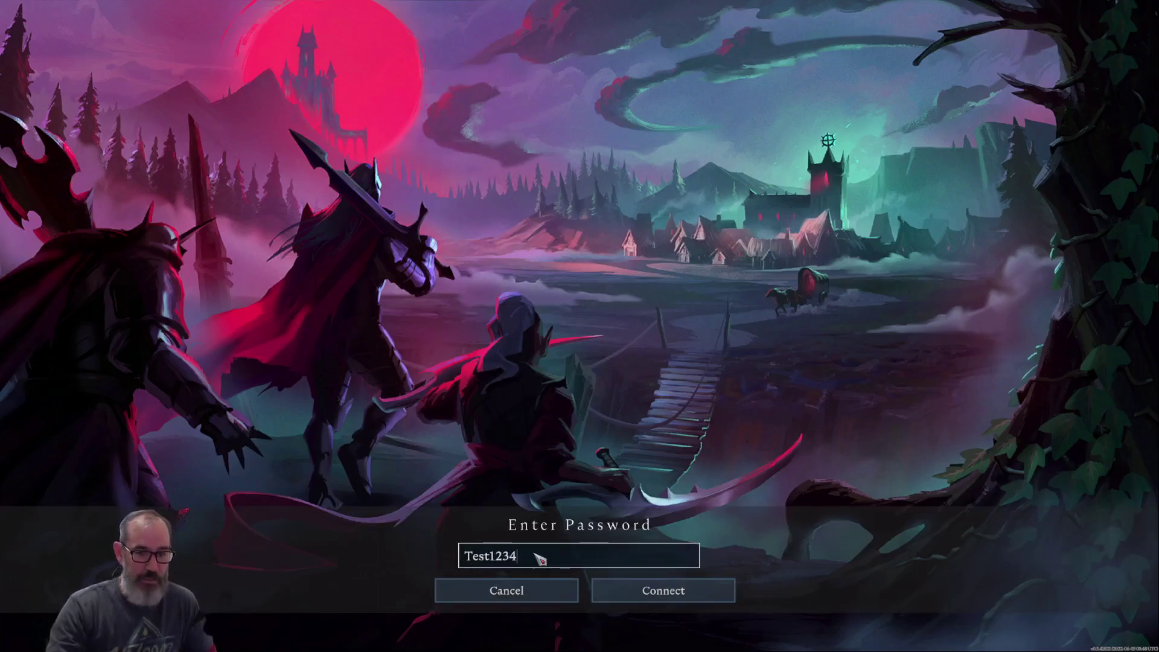
{"action": "left_click", "coordinate": [660, 589]}
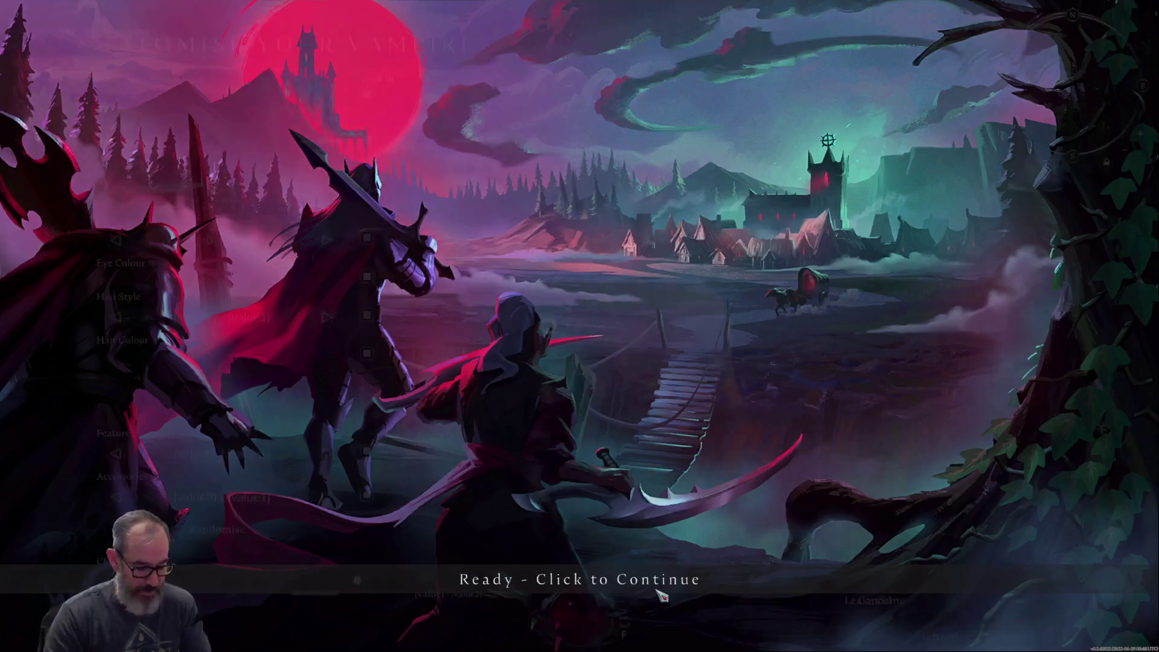
- Continue past loading, randomise the vampire's appearance, and create the character
{"action": "left_click", "coordinate": [662, 597]}
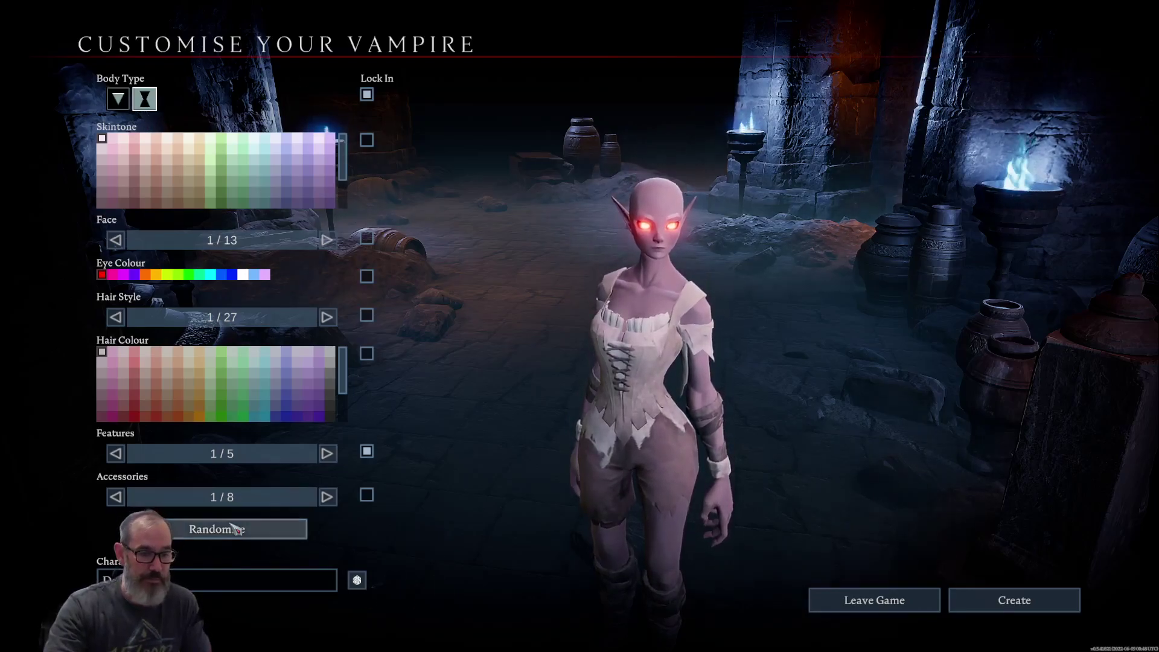
{"action": "left_click", "coordinate": [267, 530]}
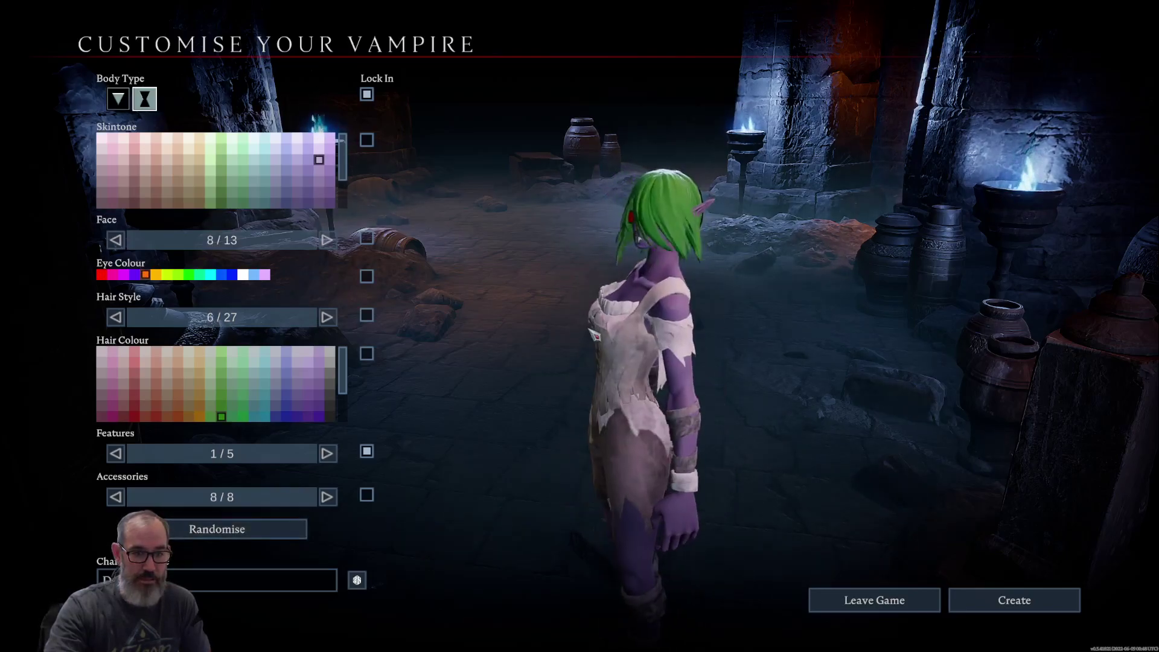
{"action": "left_click", "coordinate": [952, 609]}
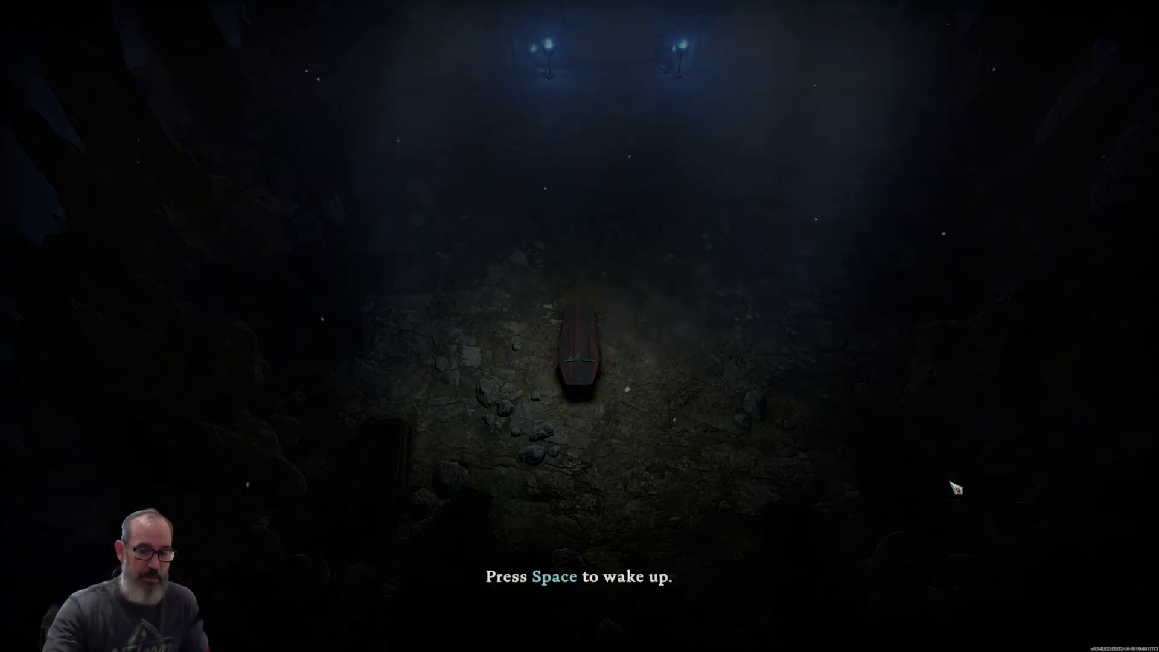
- Wake the vampire with Space, walk it north and south around the crypt, then Alt+Tab out
{"action": "key", "text": "space"}
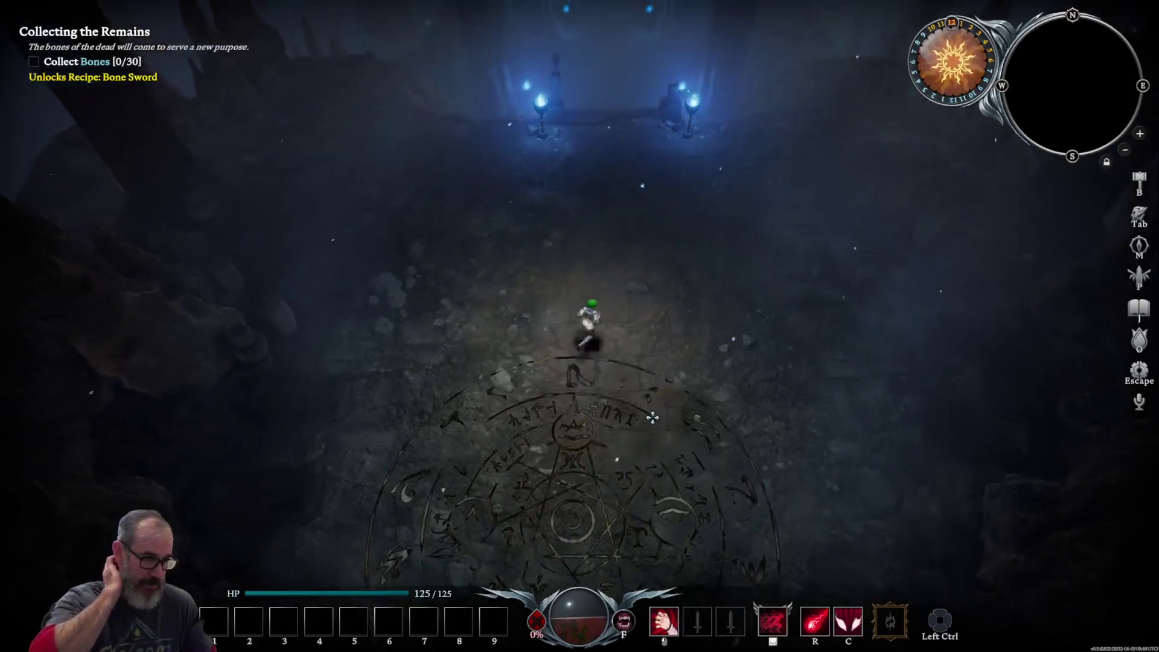
{"action": "key", "text": "w"}
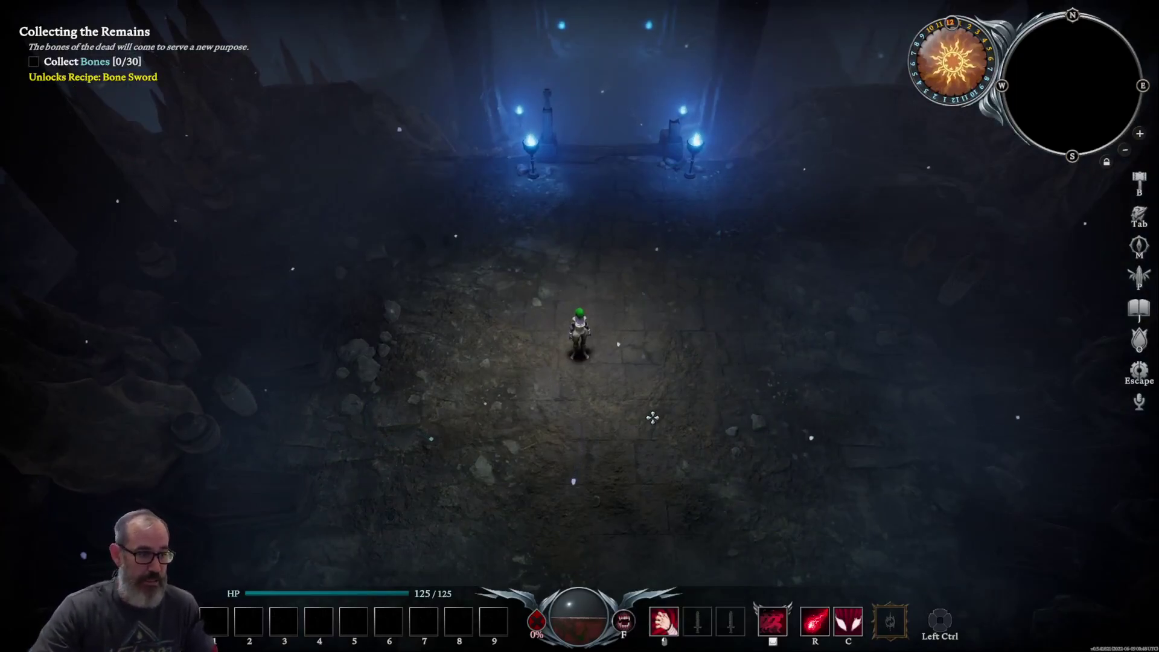
{"action": "key", "text": "s"}
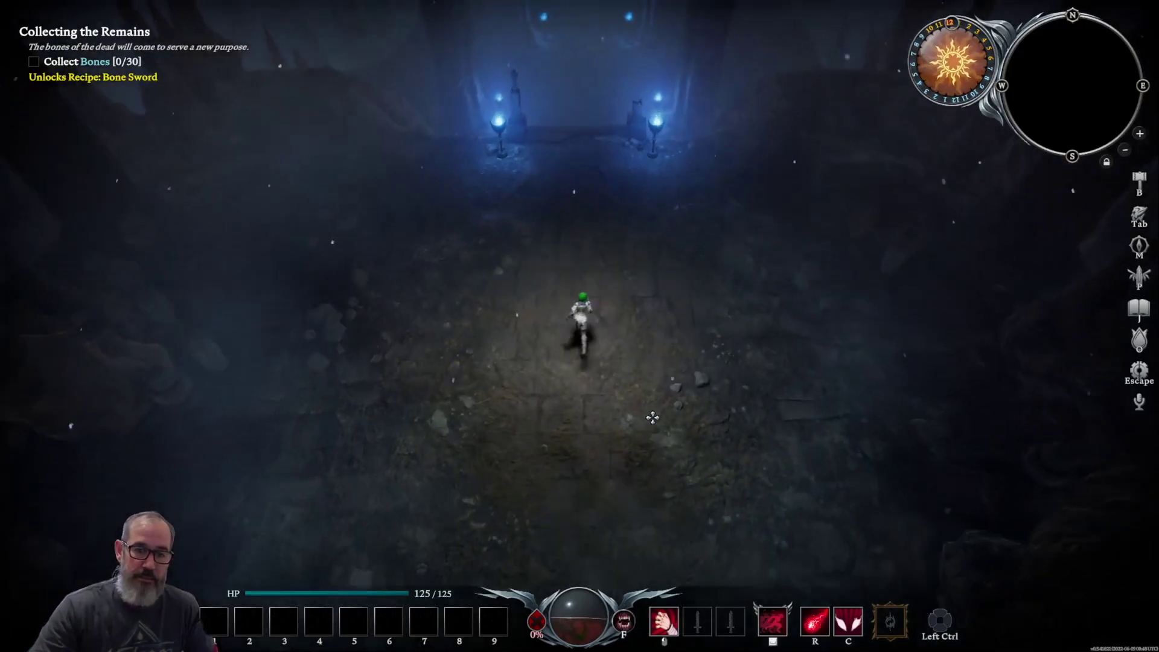
{"action": "key", "text": "s"}
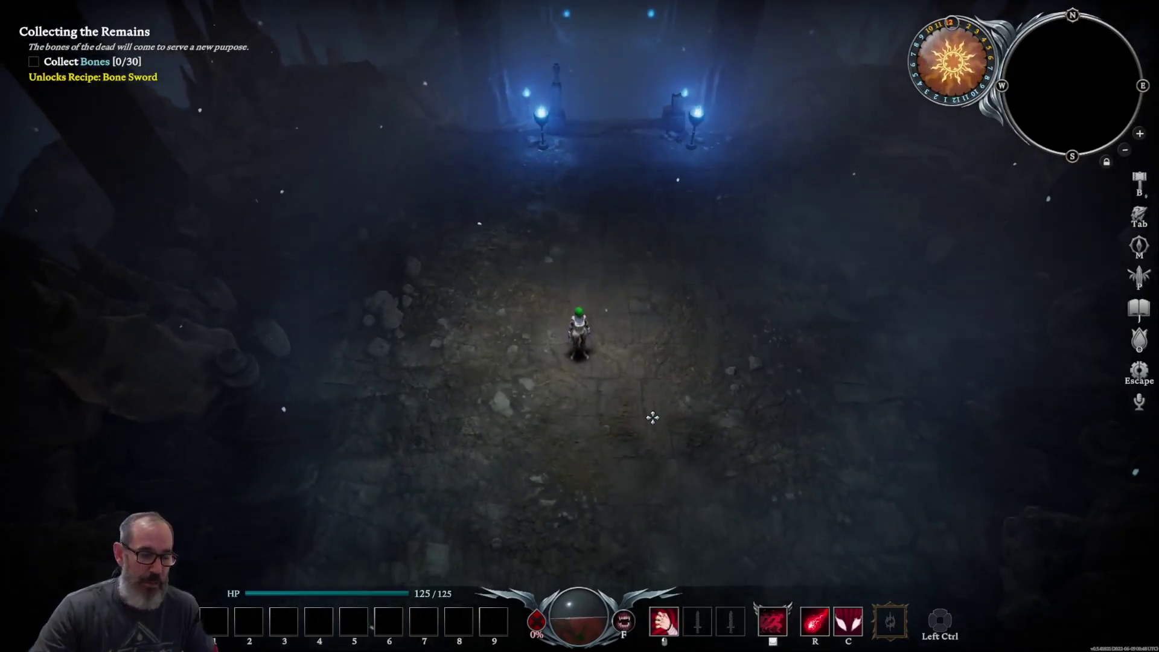
{"action": "key", "text": "s"}
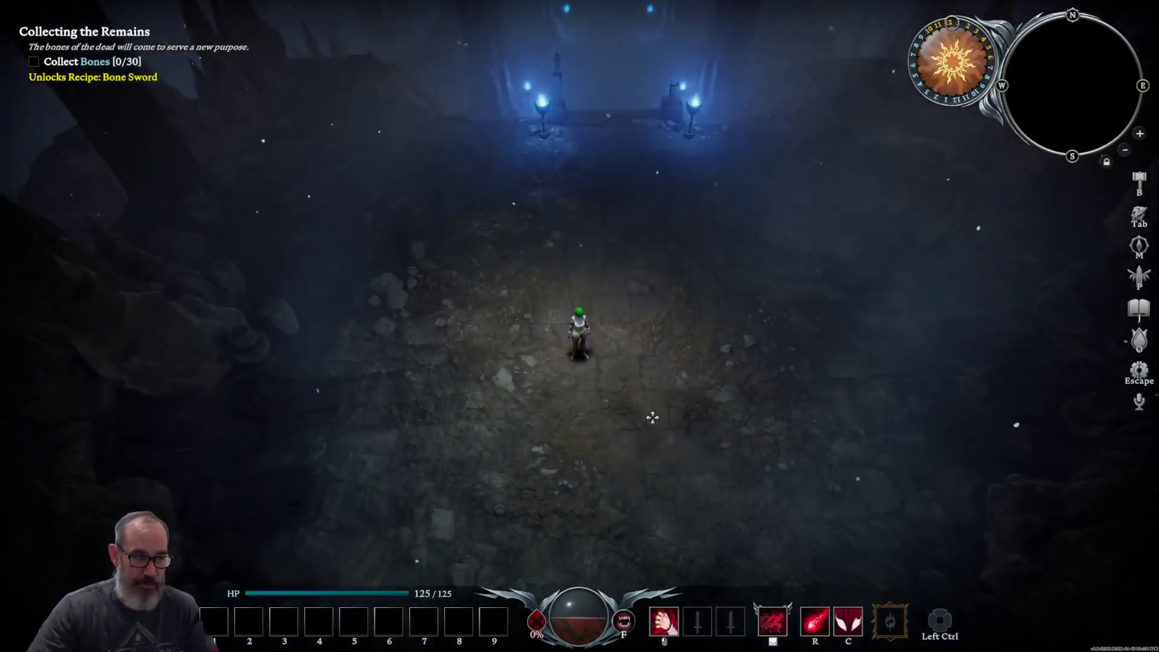
{"action": "key", "text": "s"}
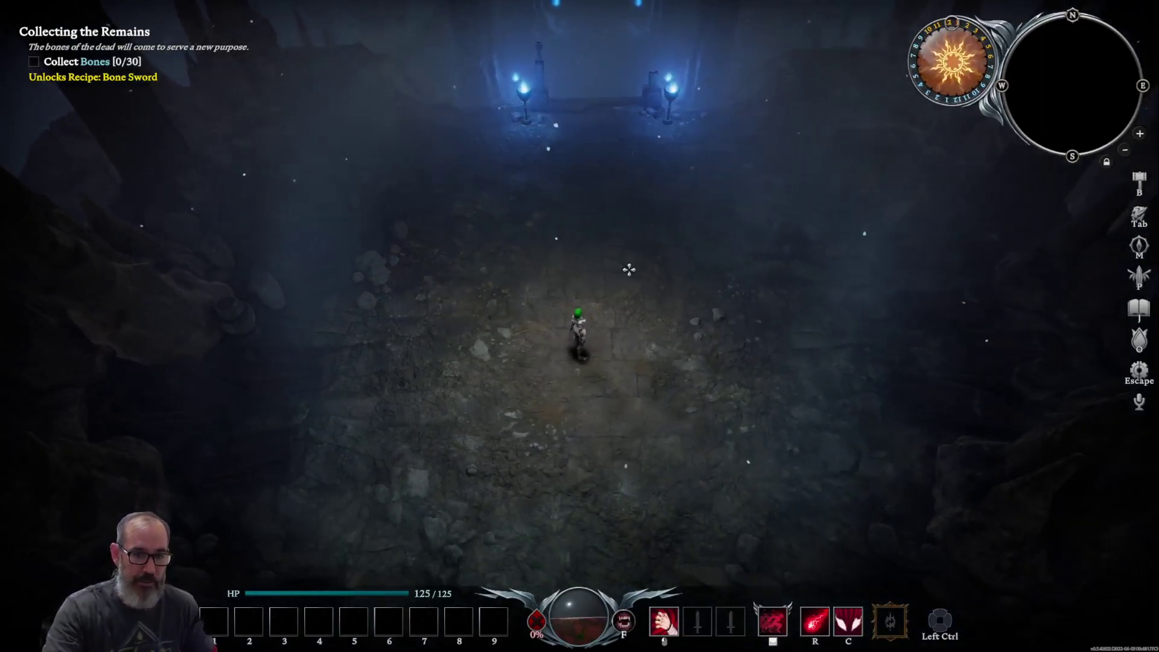
{"action": "key", "text": "w"}
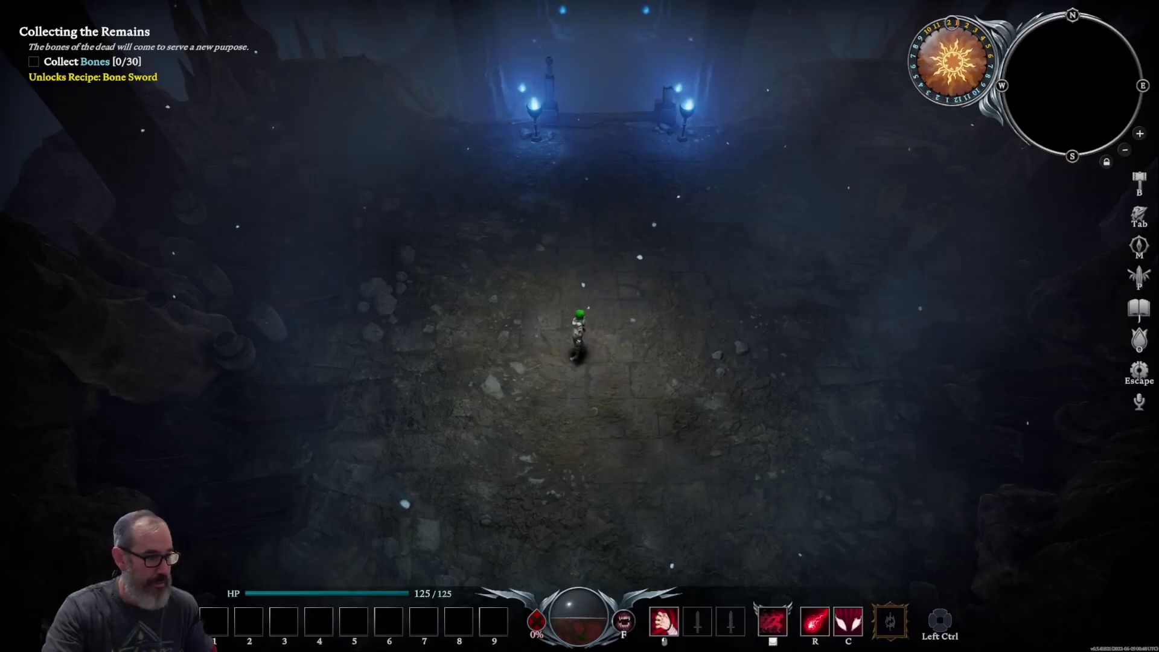
{"action": "key", "text": "alt+Tab"}
{"action": "mouse_move", "coordinate": [90, 412]}
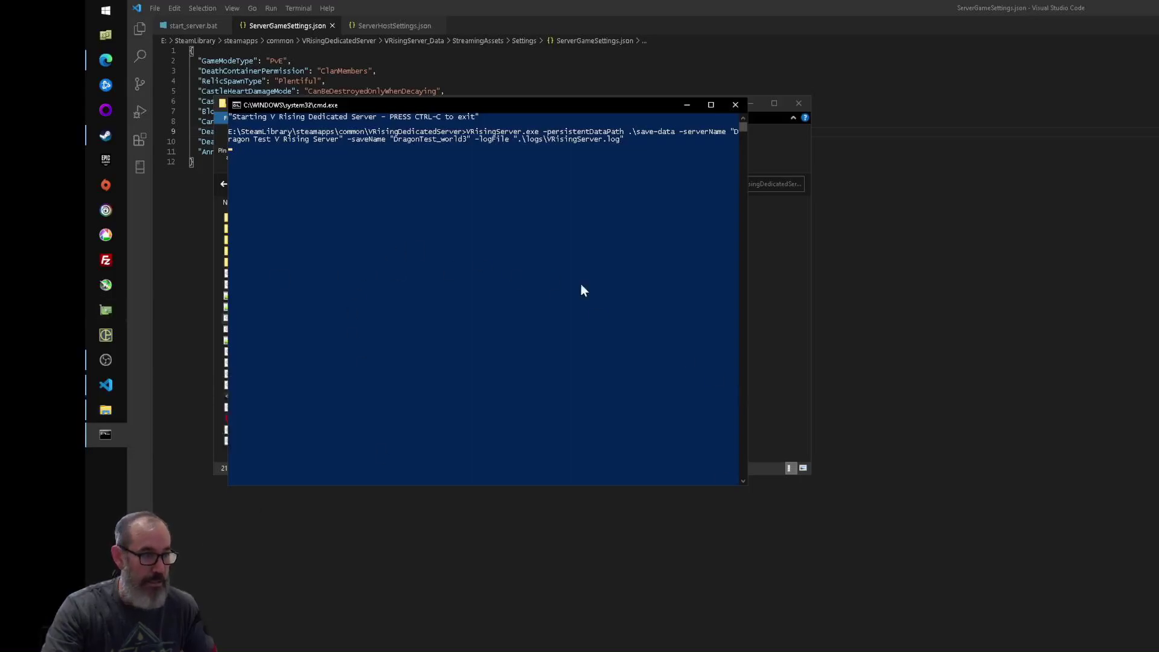
- Stop the server in its console with Ctrl+C and confirm terminating the batch job with y
{"action": "left_click_drag", "start_coordinate": [477, 108], "coordinate": [554, 135]}
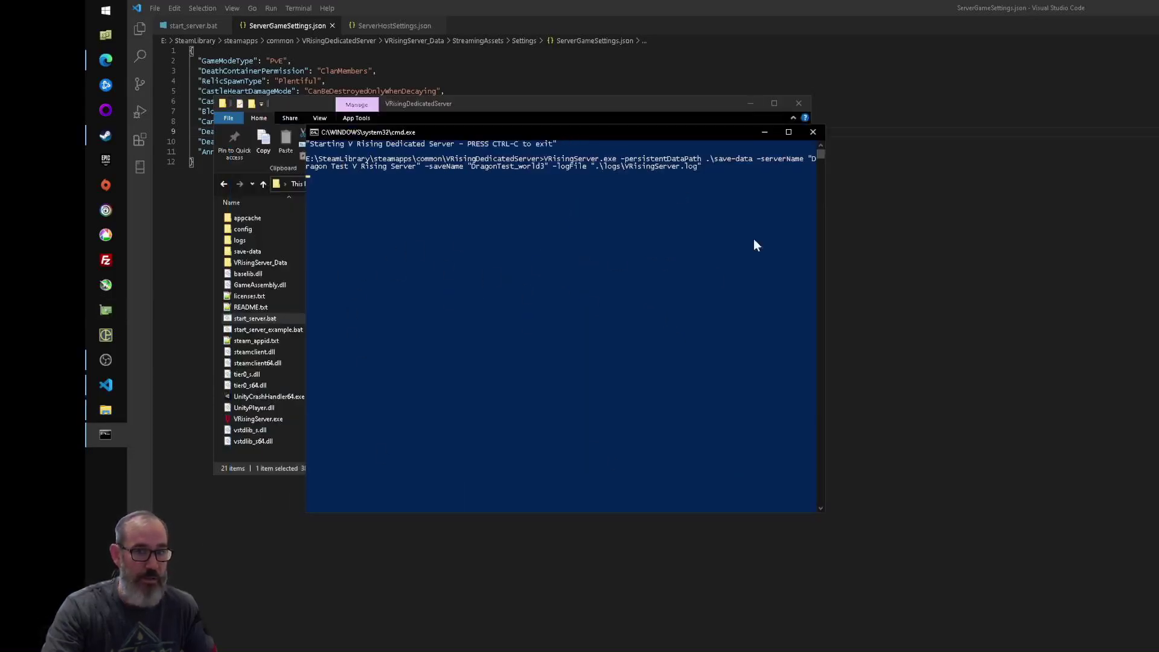
{"action": "left_click", "coordinate": [581, 263]}
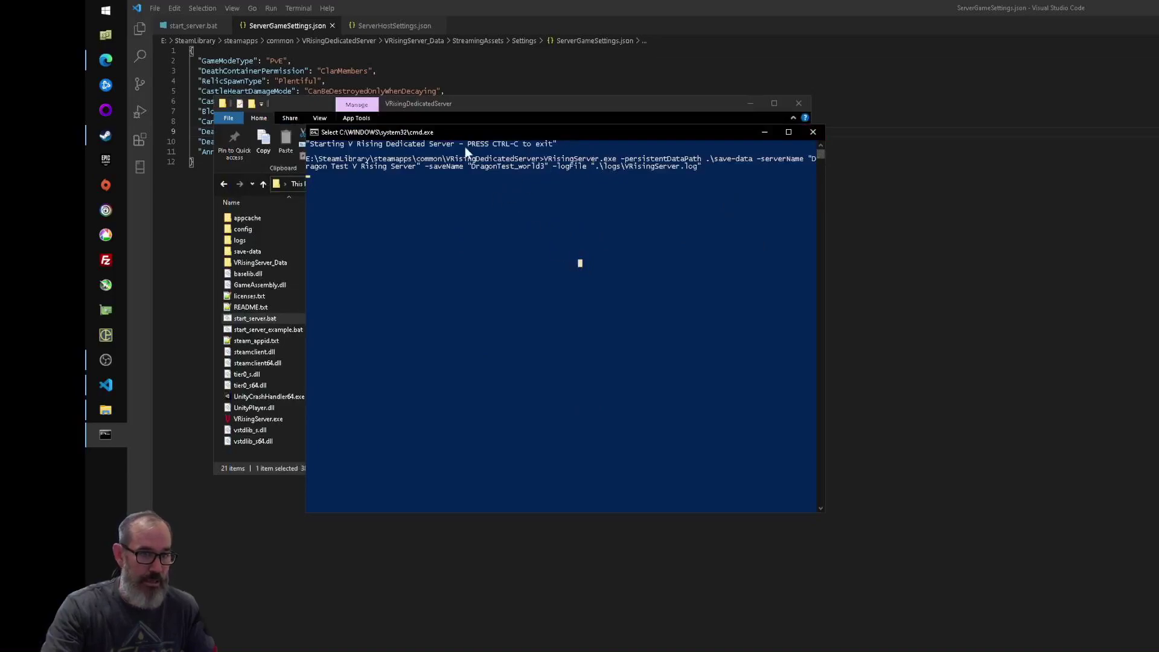
{"action": "key", "text": "Escape"}
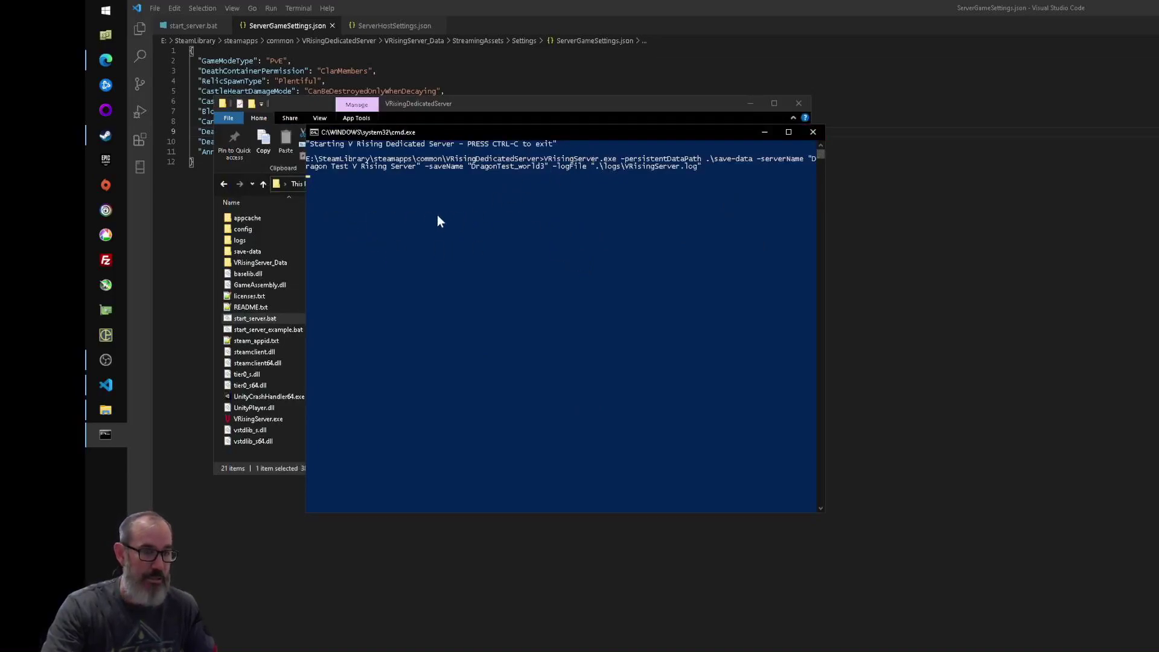
{"action": "key", "text": "ctrl+c"}
{"action": "type", "text": "y"}
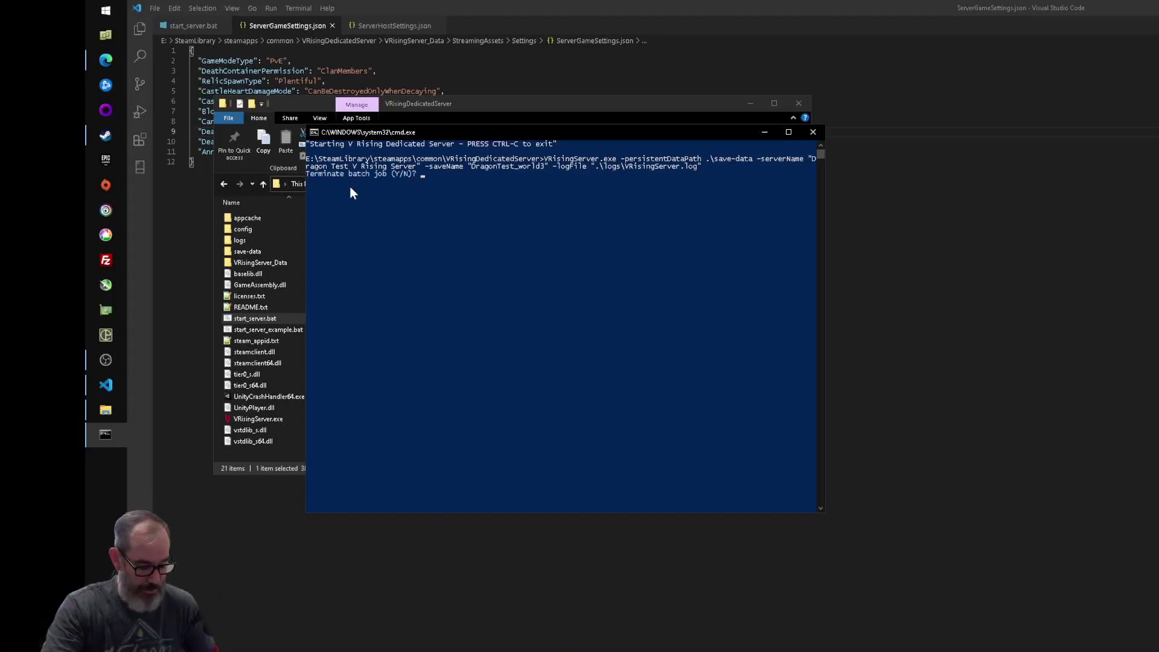
{"action": "key", "text": "Return"}
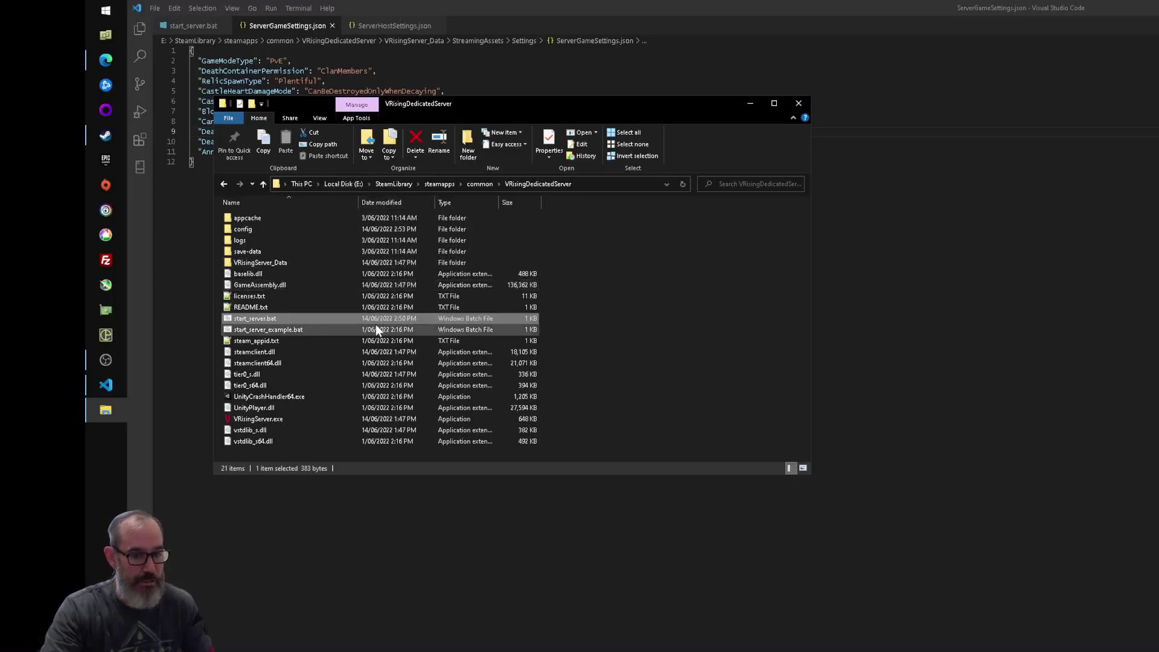
{"action": "key", "text": "alt+Tab"}
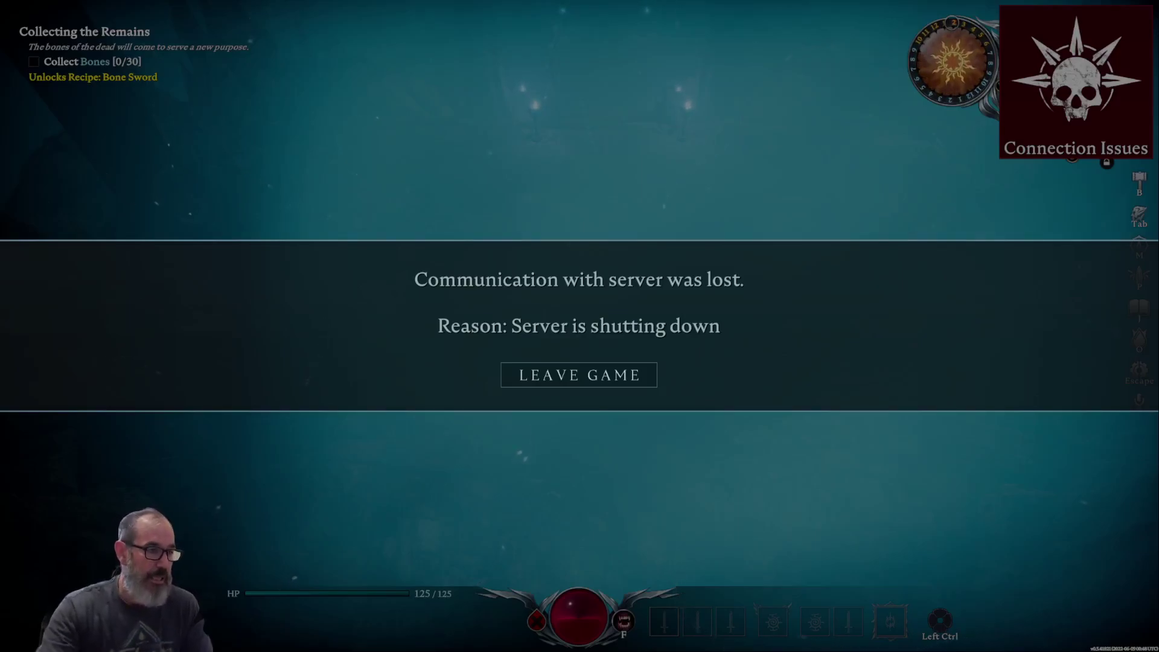
- Switch from V Rising's 'Communication with server was lost' screen back to the desktop
{"action": "key", "text": "alt+Tab"}
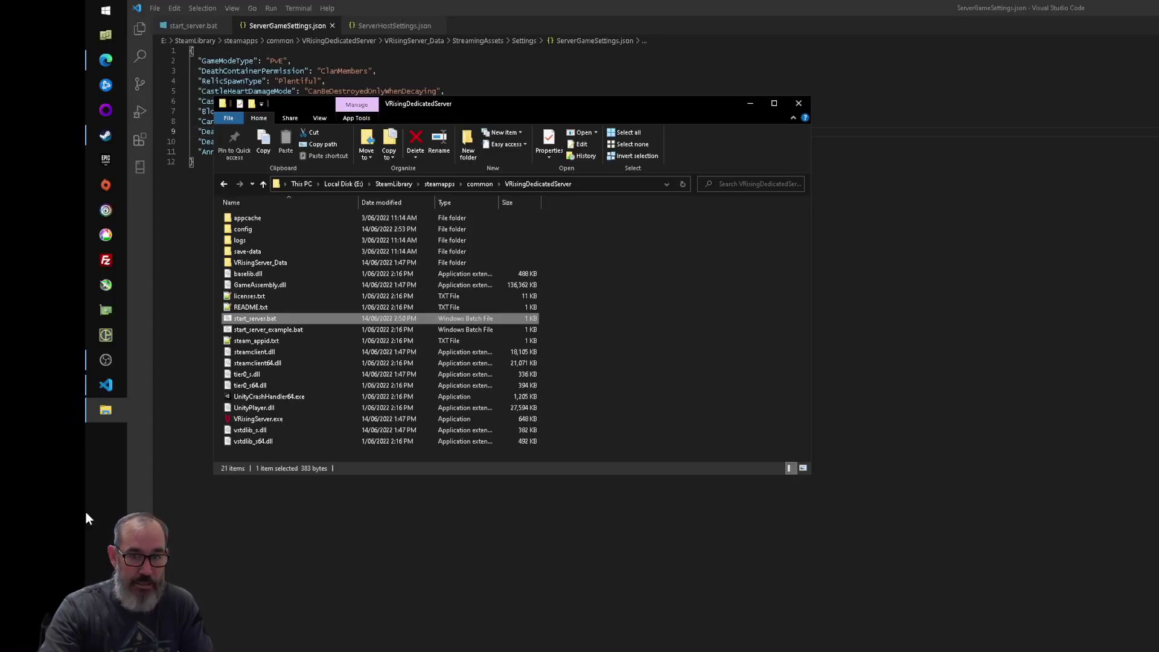
- Open ServerHostSettings.json in VS Code and select the Port 9876 and QueryPort 9877 lines
{"action": "left_click", "coordinate": [106, 385]}
{"action": "left_click", "coordinate": [394, 25]}
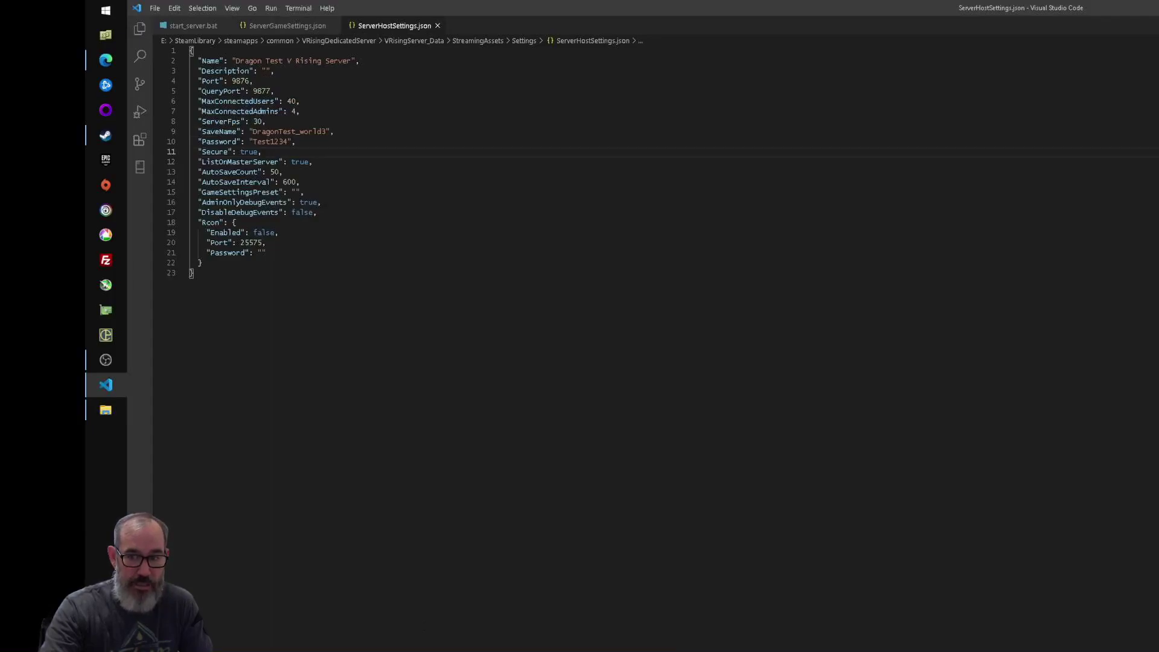
{"action": "key", "text": "alt+Tab"}
{"action": "key", "text": "alt+Tab"}
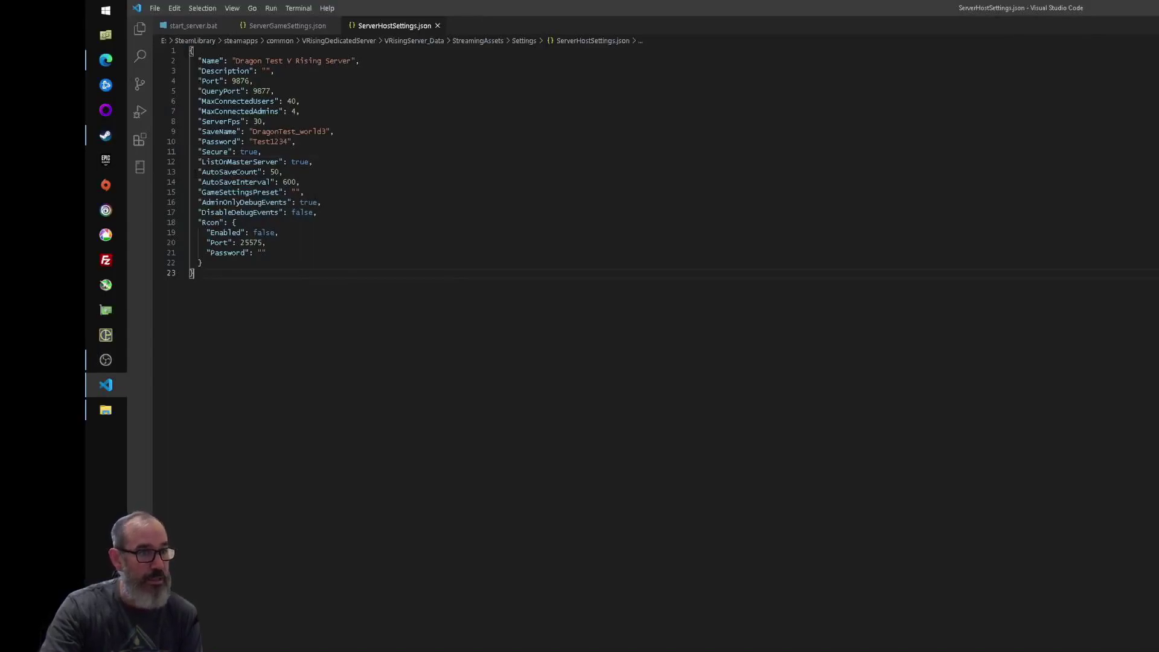
{"action": "left_click_drag", "start_coordinate": [194, 81], "coordinate": [320, 89]}
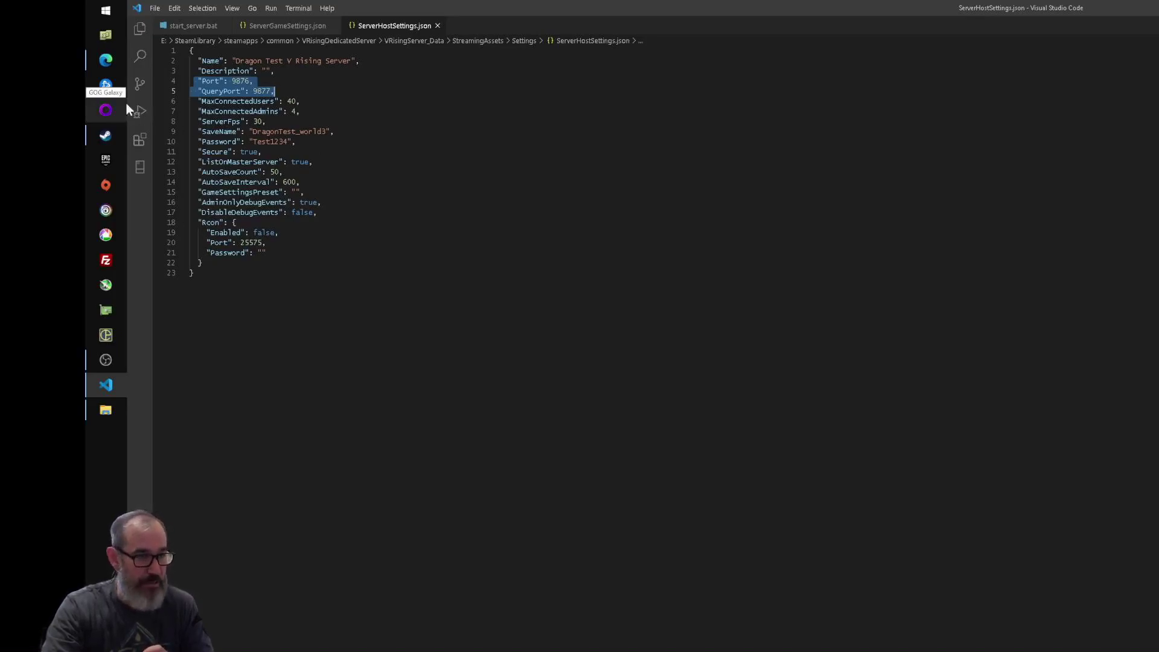
- Open portforward.com in Edge and go to its full list of routers
{"action": "mouse_move", "coordinate": [104, 67]}
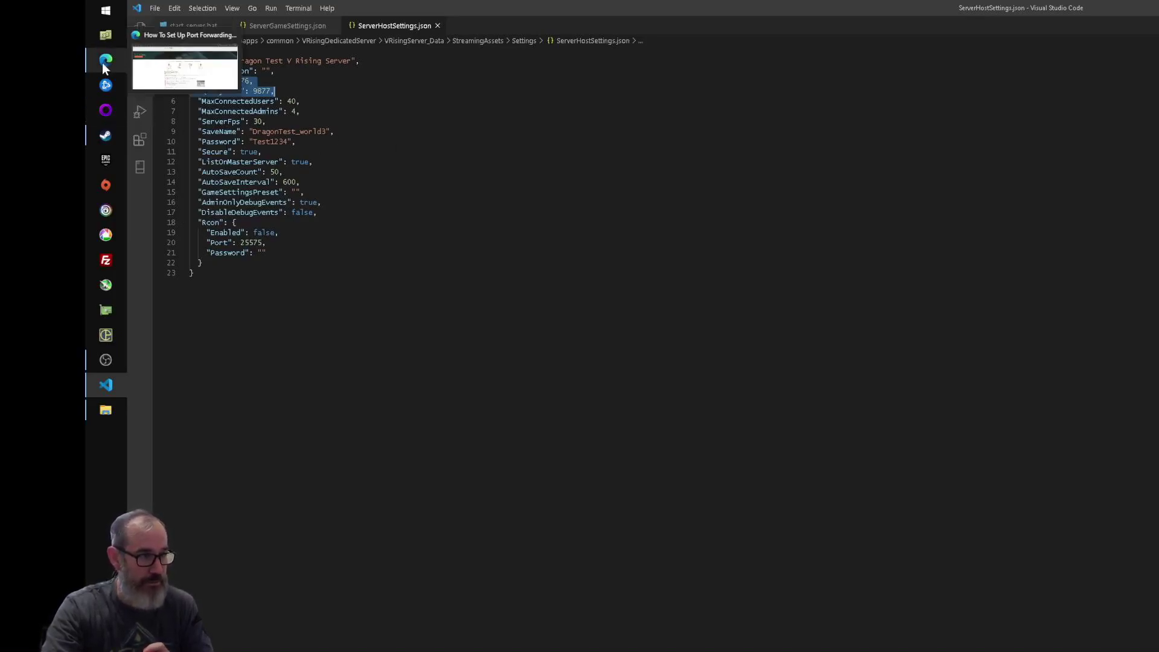
{"action": "left_click", "coordinate": [184, 61]}
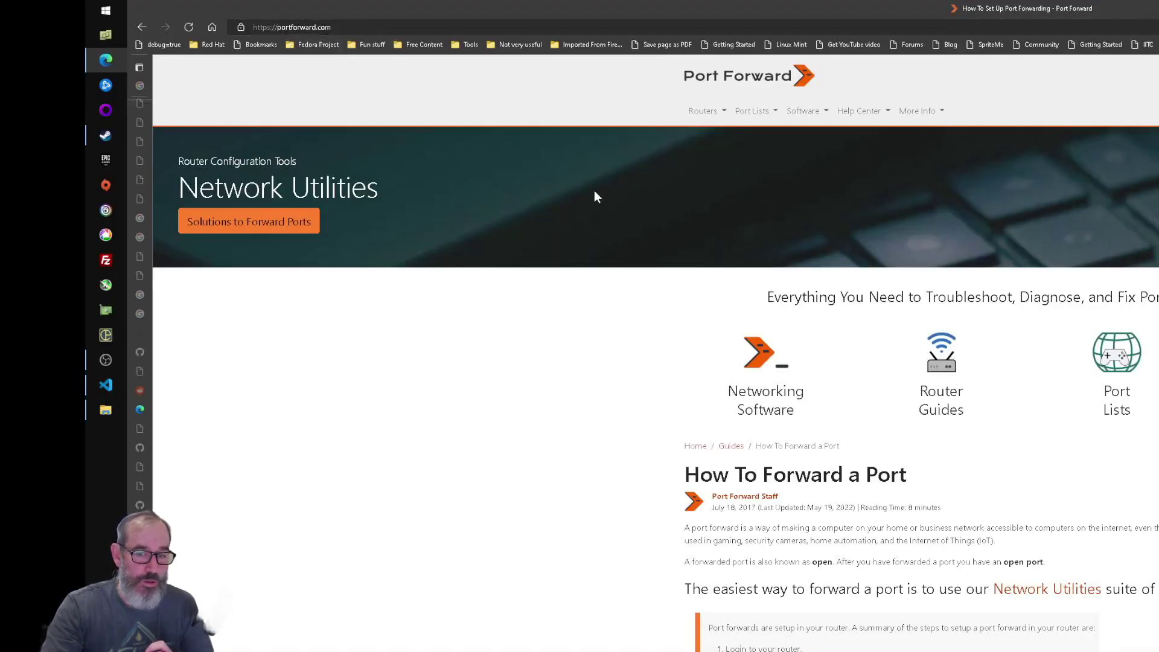
{"action": "left_click", "coordinate": [703, 111]}
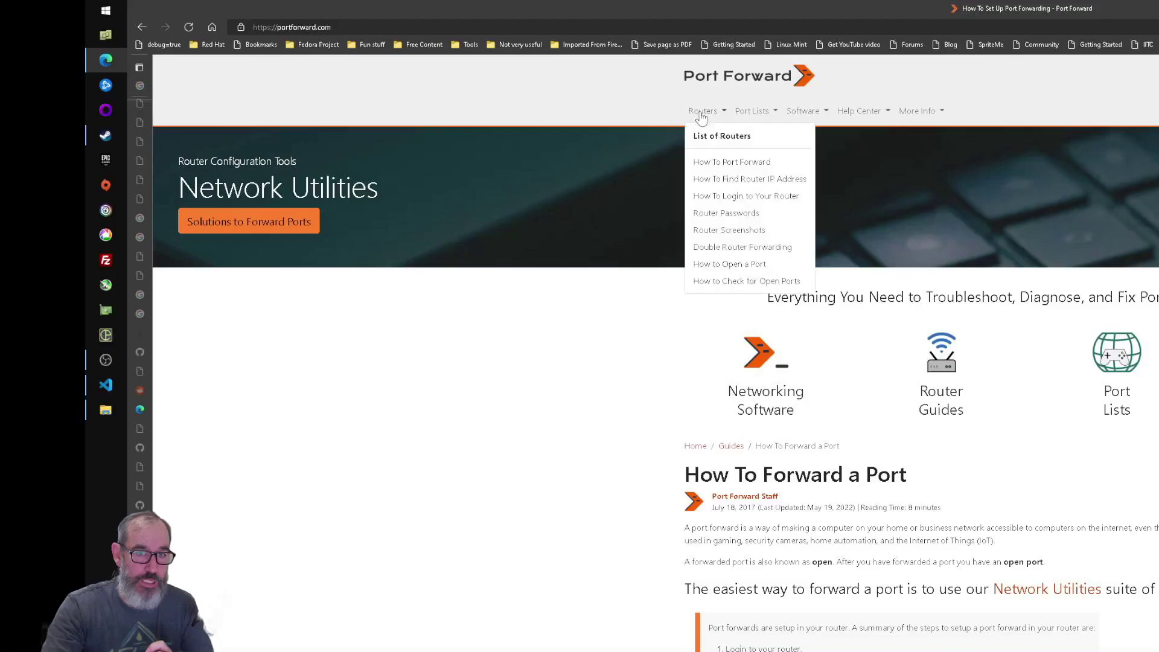
{"action": "left_click", "coordinate": [719, 133]}
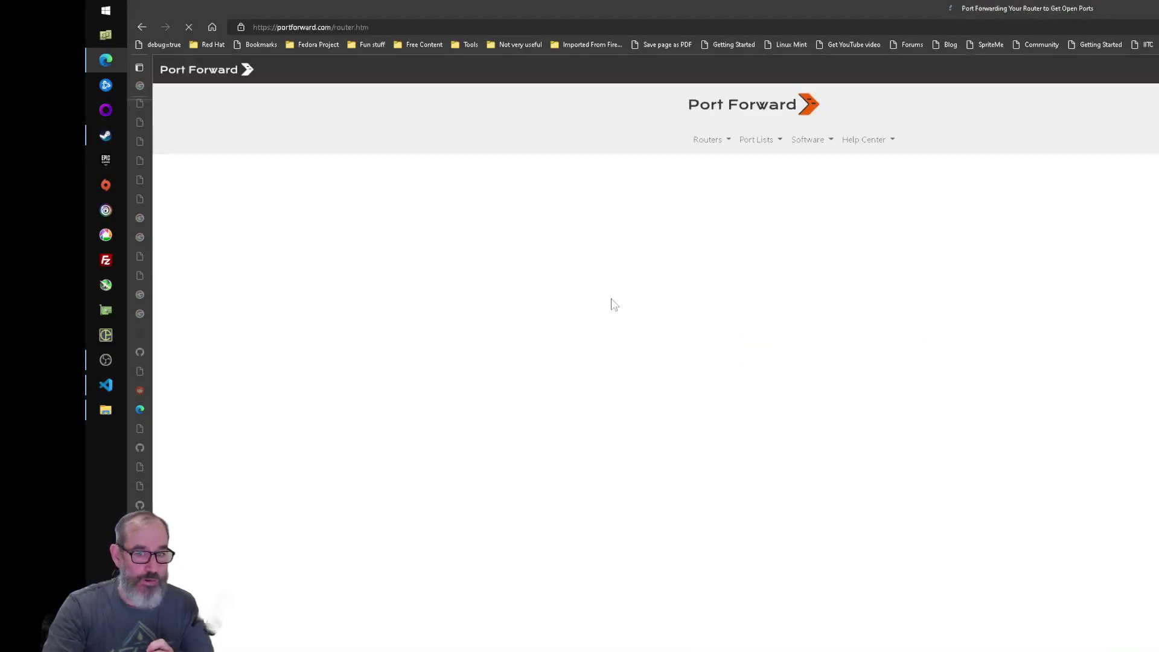
{"action": "scroll", "coordinate": [806, 393], "scroll_direction": "down", "scroll_amount": 20}
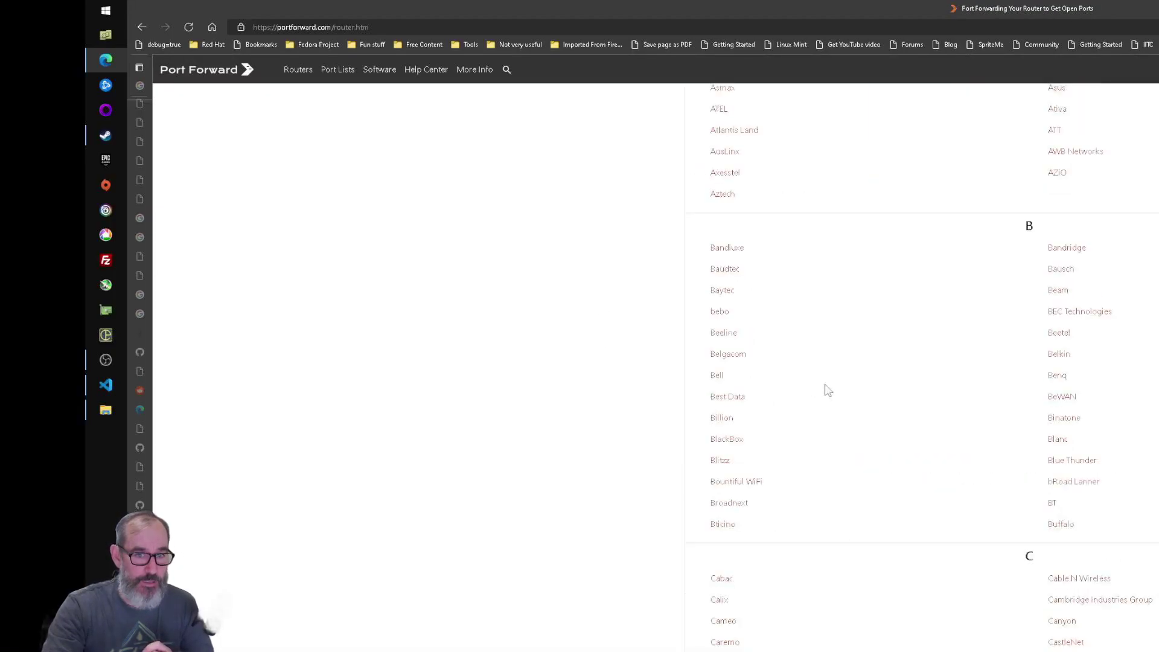
{"action": "scroll", "coordinate": [815, 366], "scroll_direction": "down", "scroll_amount": 10}
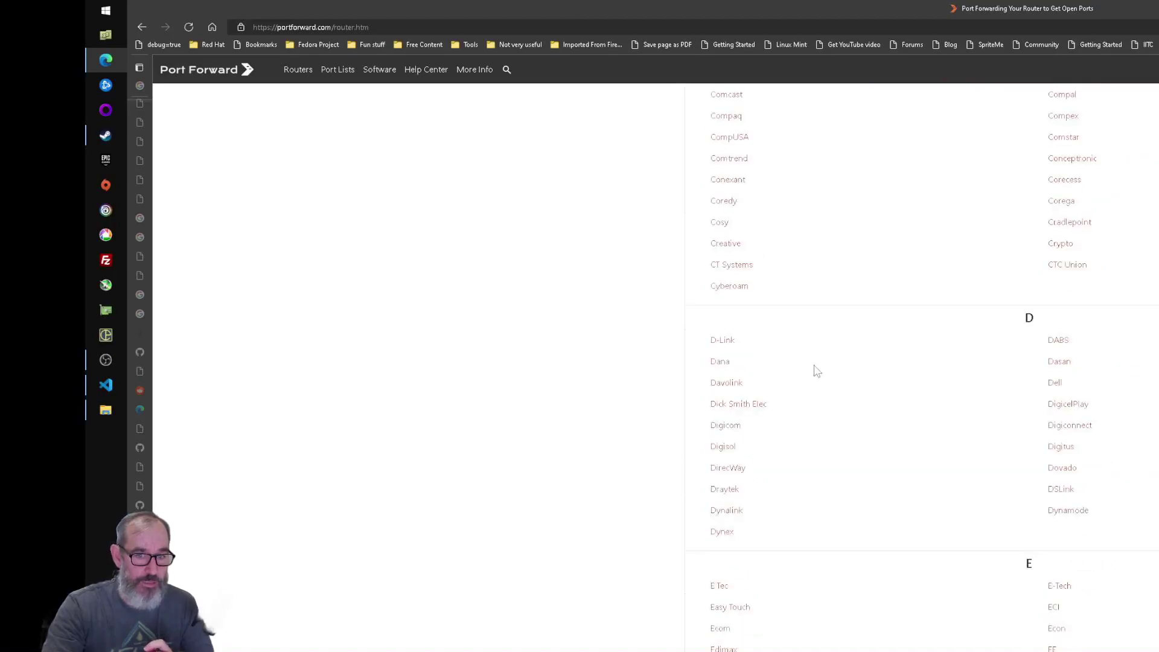
- Open the D-Link DIR-600 guide and scroll through its 192.168.0.1 login and forwarding steps
{"action": "left_click", "coordinate": [724, 341]}
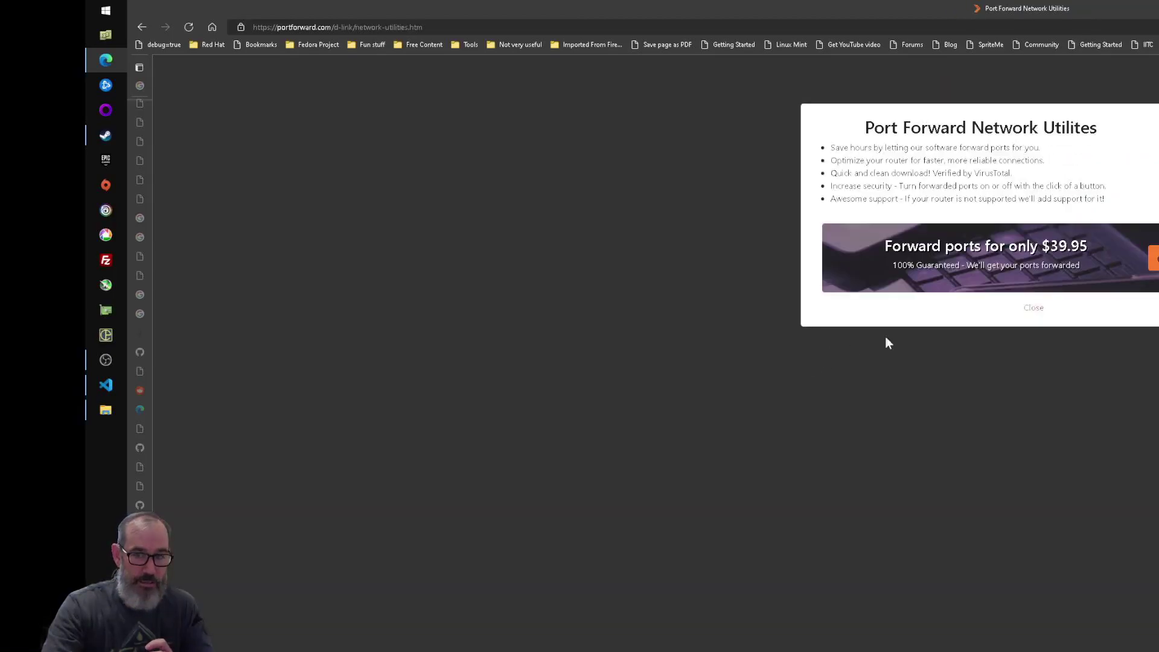
{"action": "left_click", "coordinate": [1028, 317]}
{"action": "scroll", "coordinate": [841, 375], "scroll_direction": "down", "scroll_amount": 15}
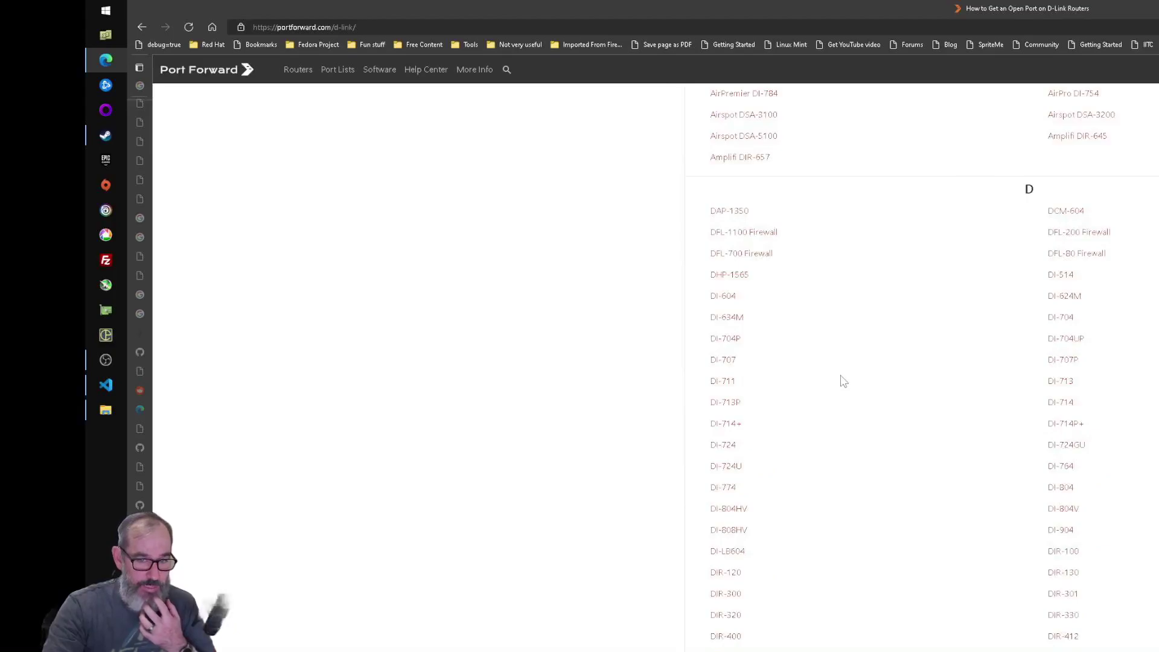
{"action": "left_click", "coordinate": [727, 495]}
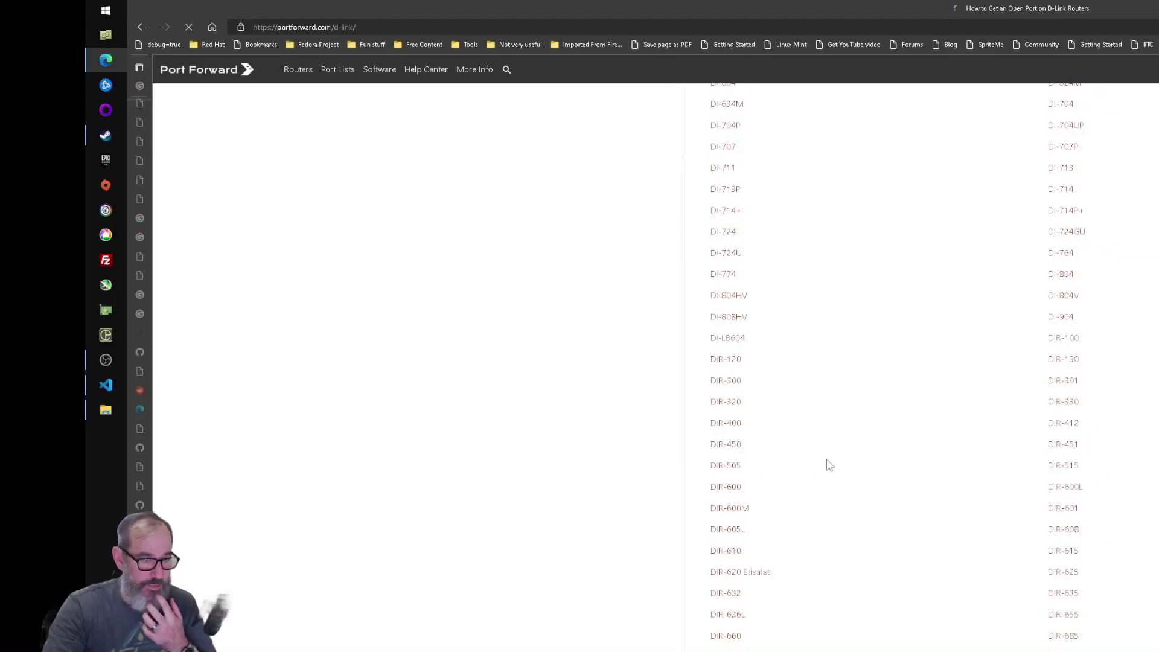
{"action": "scroll", "coordinate": [828, 460], "scroll_direction": "down", "scroll_amount": 8}
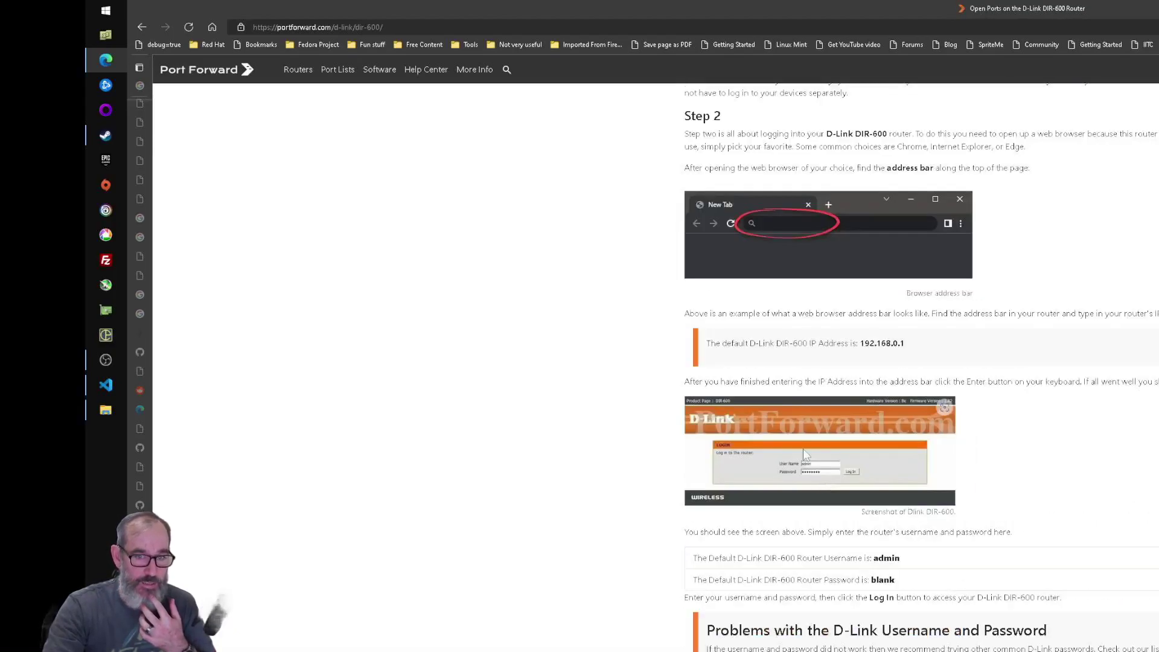
{"action": "scroll", "coordinate": [806, 447], "scroll_direction": "down", "scroll_amount": 9}
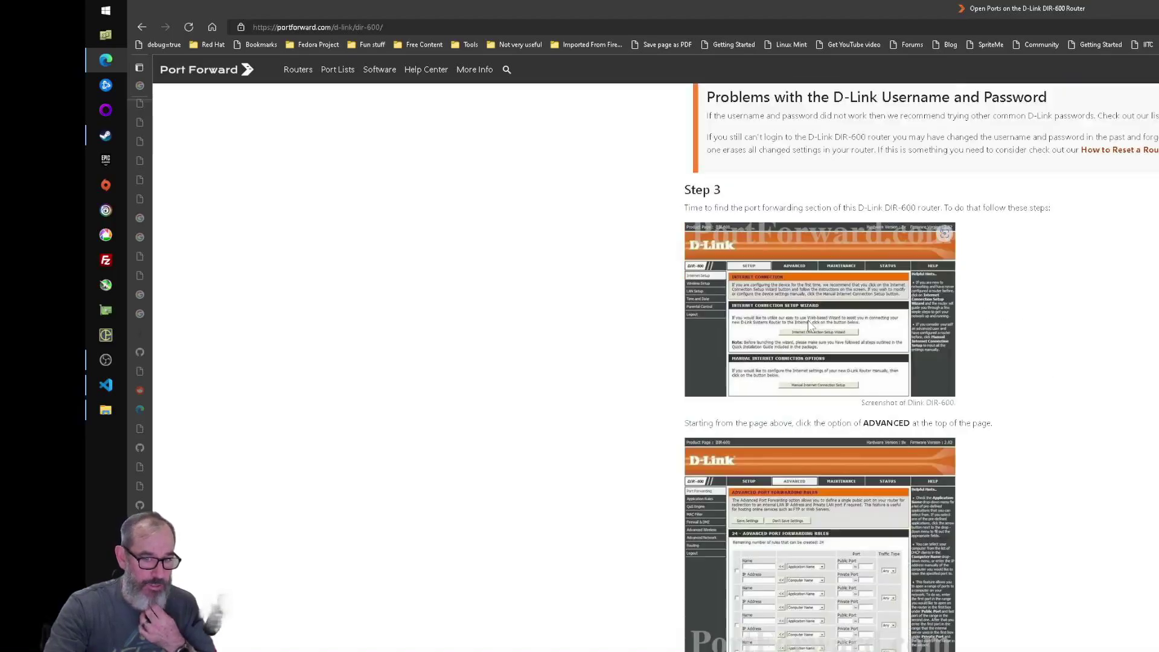
{"action": "scroll", "coordinate": [808, 320], "scroll_direction": "down", "scroll_amount": 5}
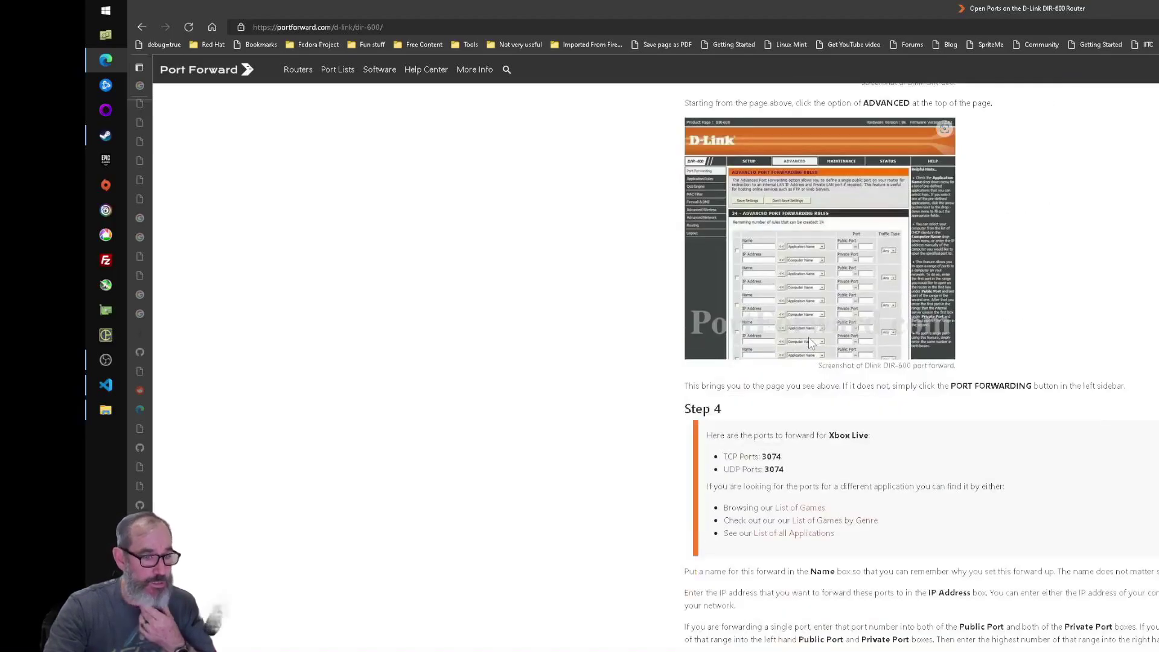
{"action": "scroll", "coordinate": [809, 340], "scroll_direction": "down", "scroll_amount": 5}
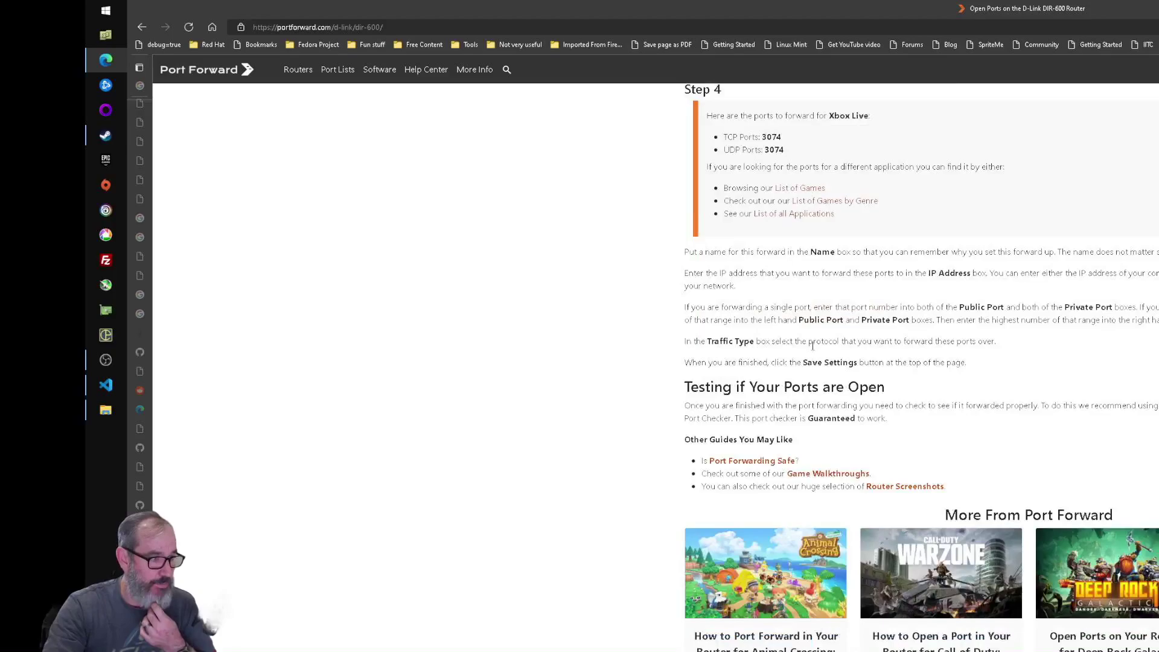
{"action": "scroll", "coordinate": [694, 374], "scroll_direction": "up", "scroll_amount": 10}
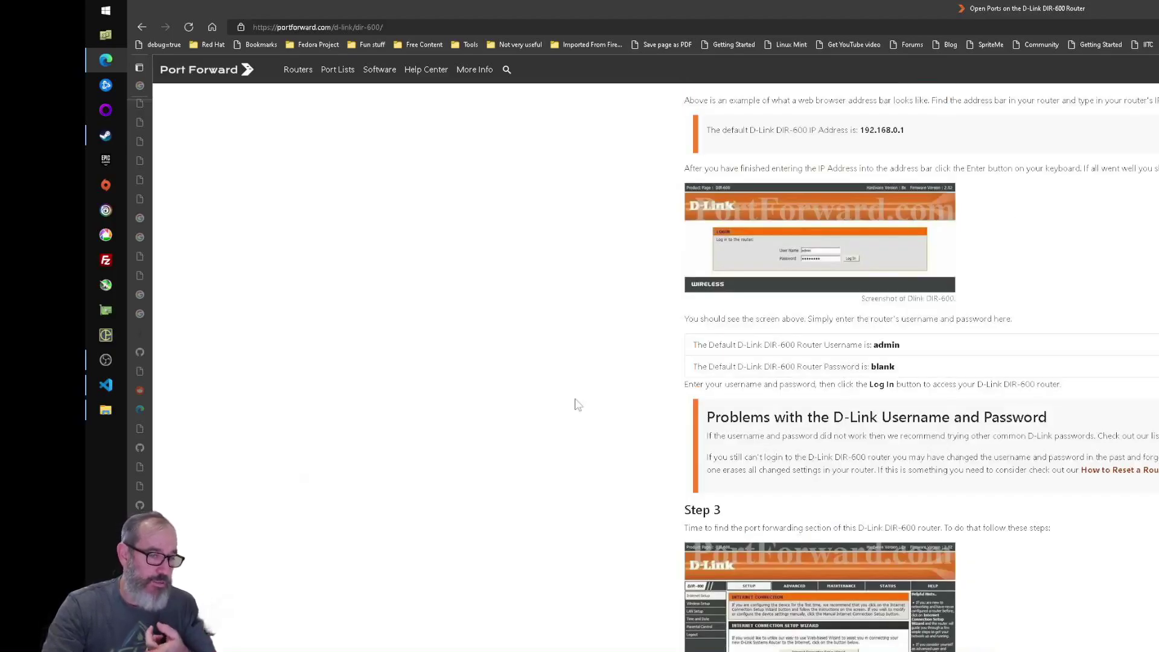
{"action": "mouse_move", "coordinate": [147, 503]}
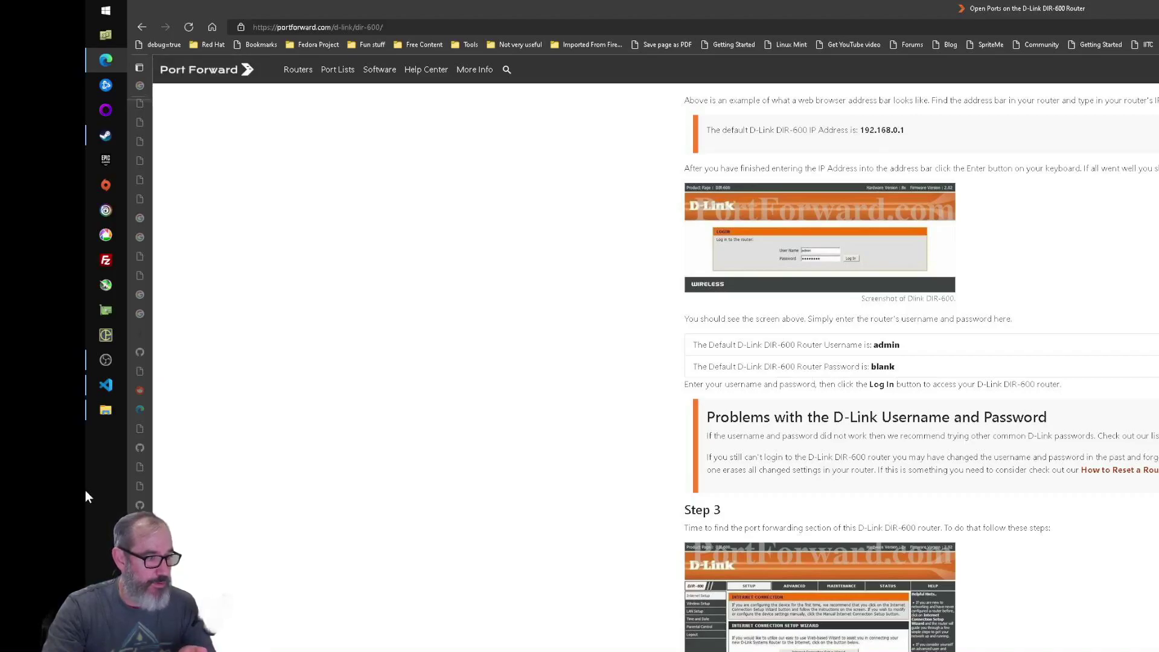
- Alt+Tab back to V Rising's 'Communication with server was lost' screen
{"action": "key", "text": "alt+Tab"}
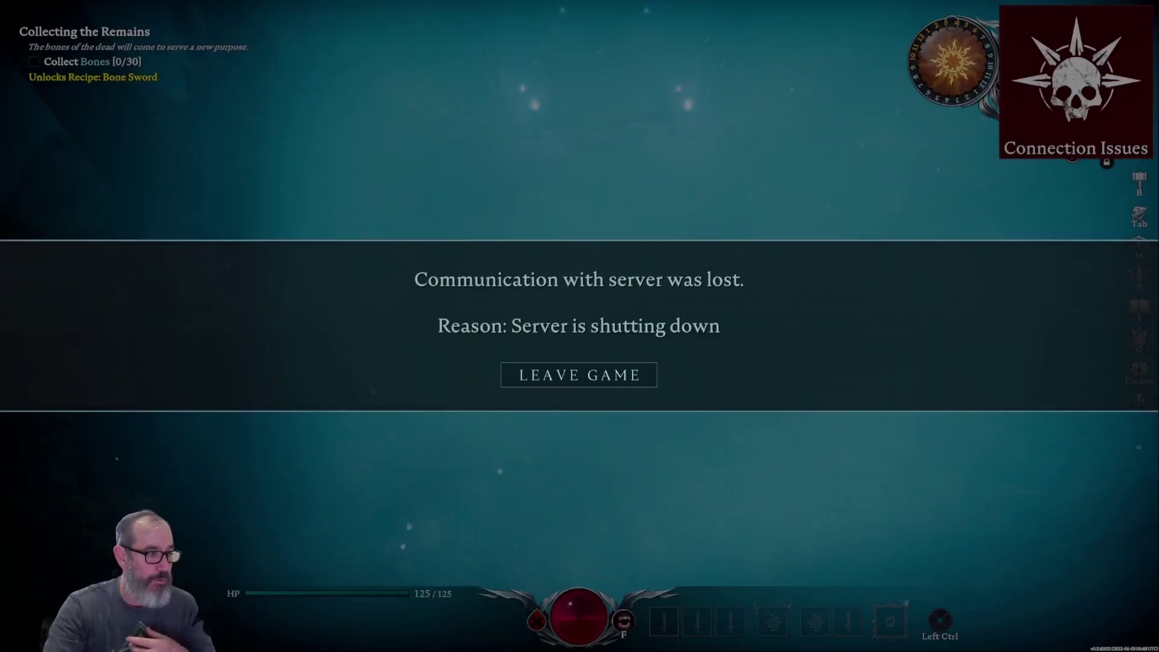